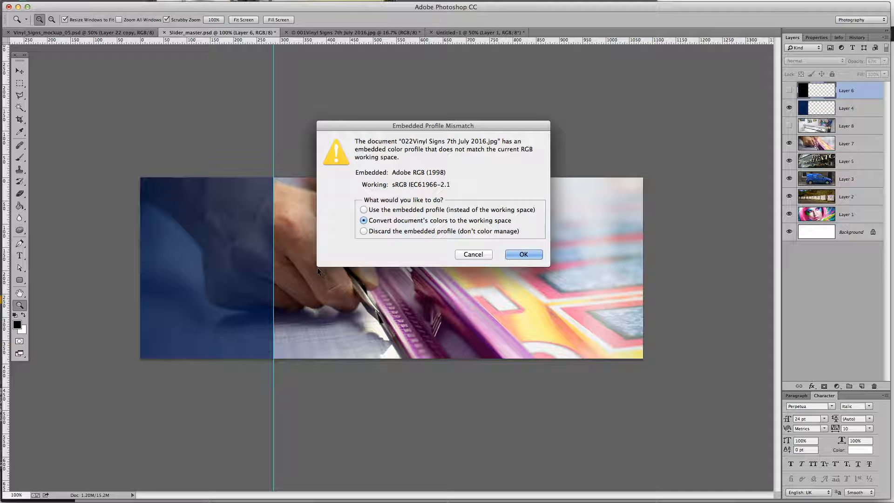
Step: Convert the vinyl swatch photo's colors to the working space and resize the image to 1500 px wide
left_click(522, 254)
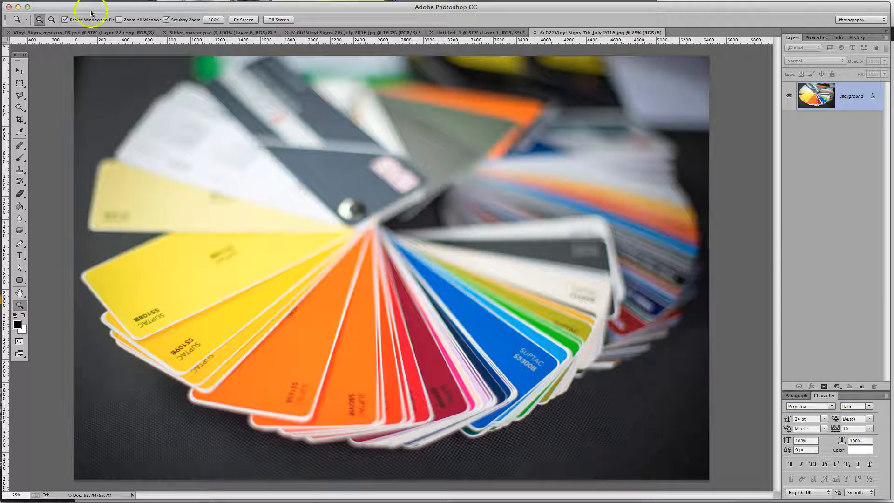
left_click(61, 0)
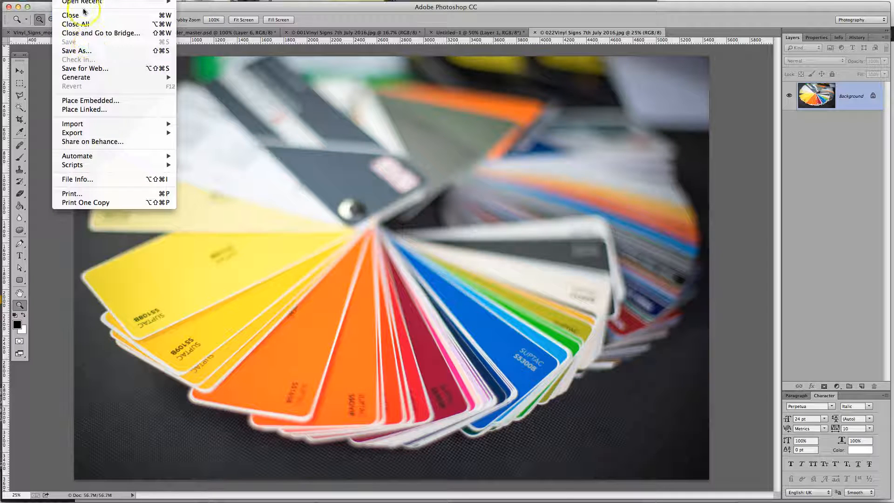
mouse_move(105, 0)
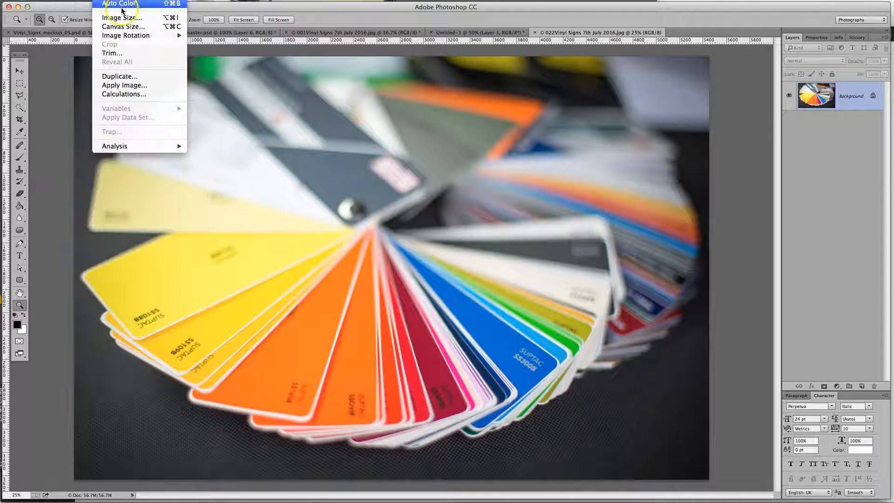
left_click(125, 17)
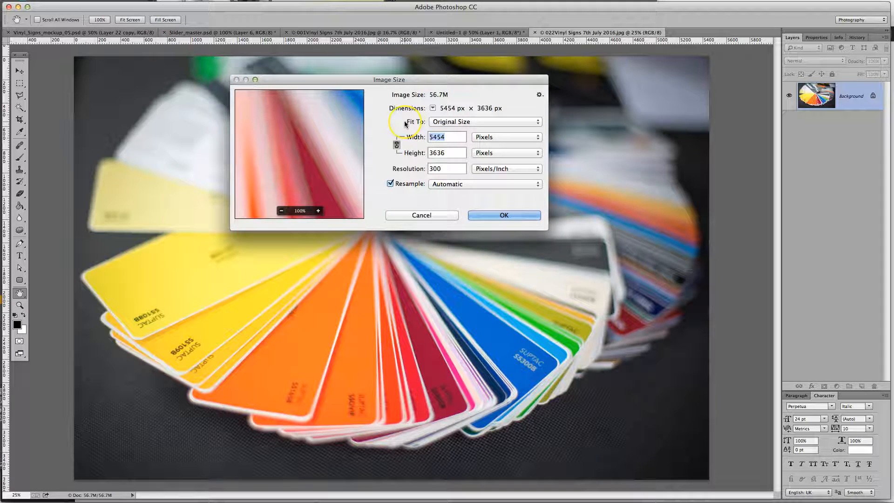
type("1500")
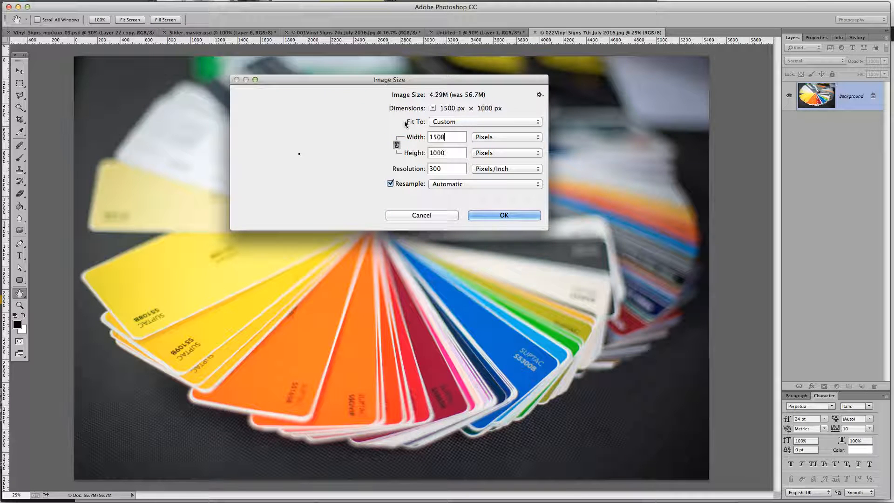
left_click(505, 216)
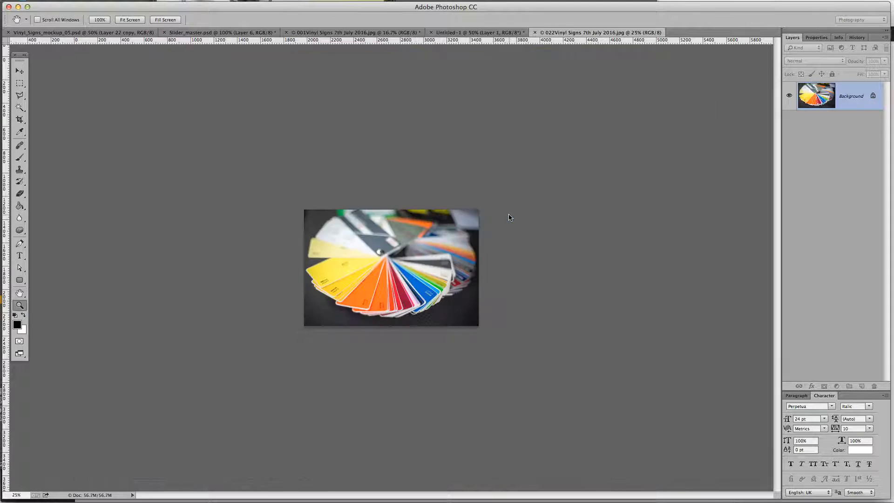
Step: Copy the whole resized swatch photo and paste it into Slider_master.psd directly above Layer 8
left_click(19, 83)
left_click_drag(299, 204, 511, 349)
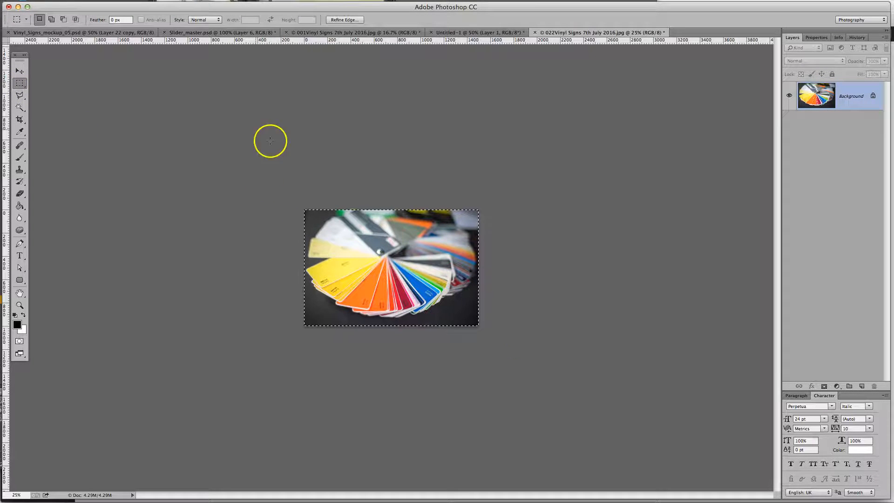
left_click(81, 0)
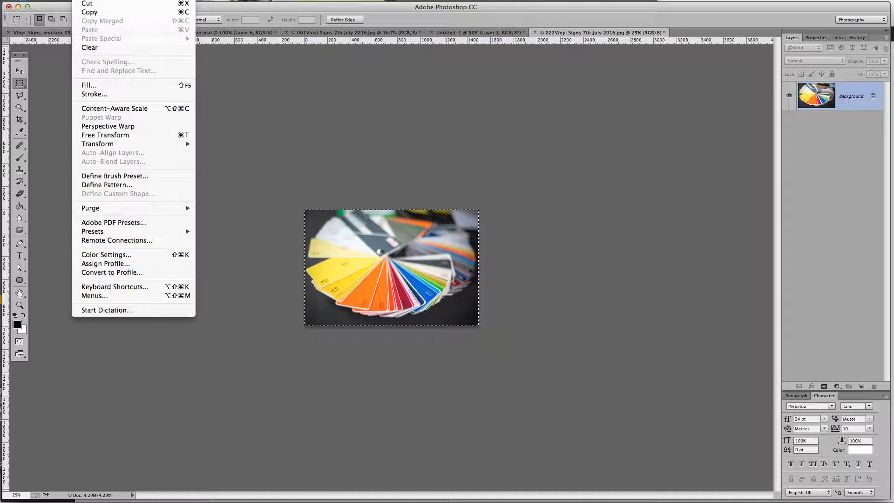
left_click(88, 12)
left_click(468, 34)
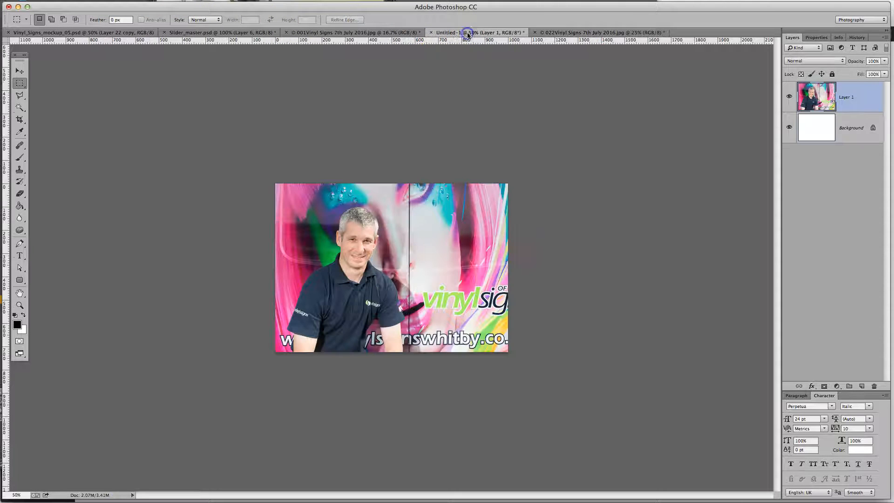
left_click(298, 33)
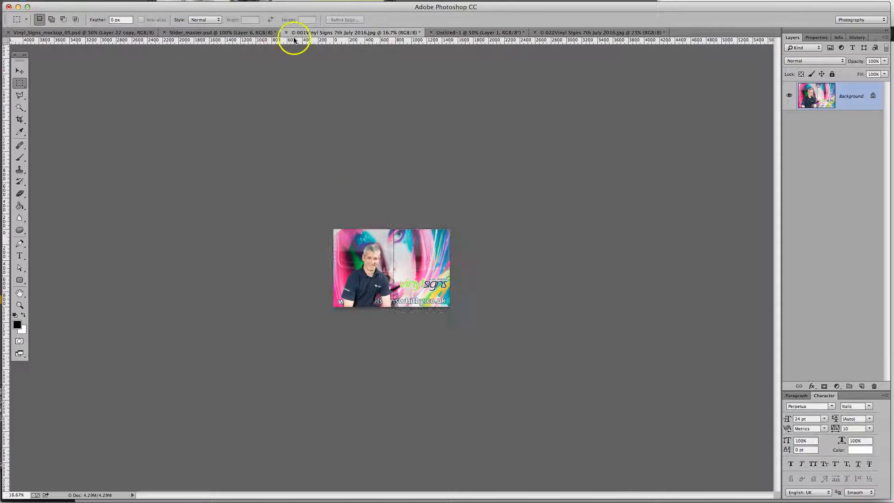
left_click(203, 34)
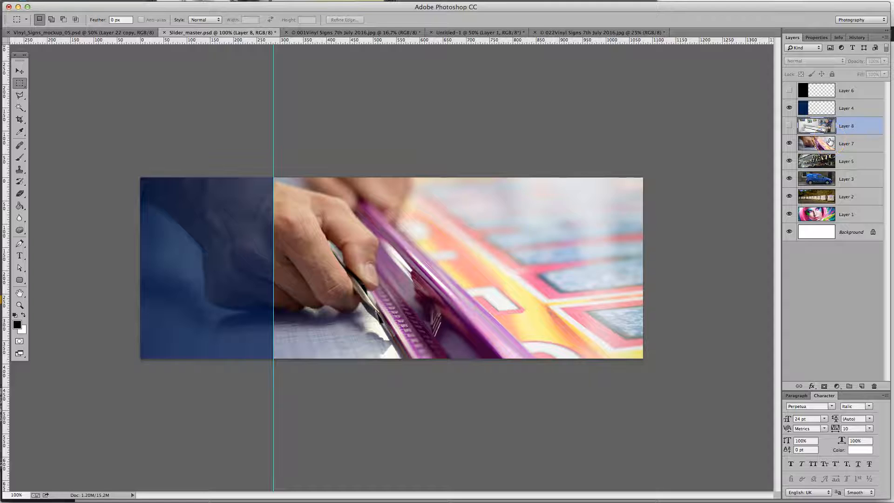
key("super+v")
Step: Scale the pasted swatch photo to about 73% and position it so the color fan fills the banner
key("super+t")
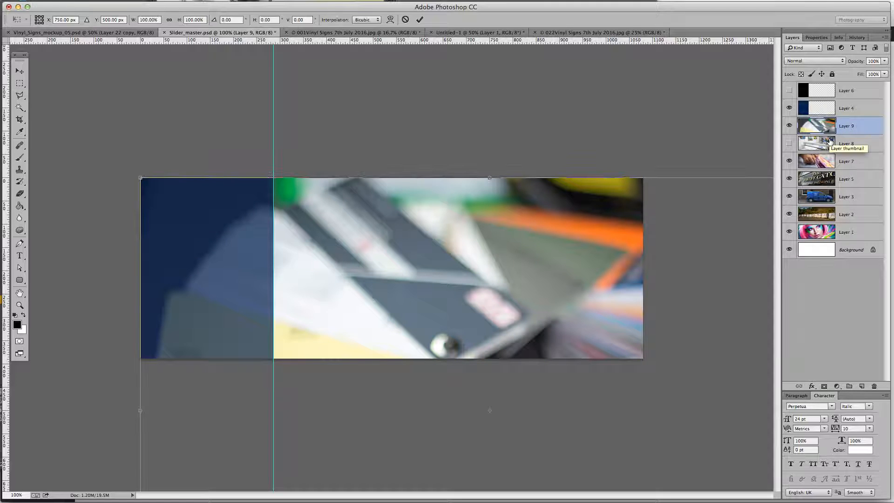
left_click_drag(140, 178, 341, 312)
left_click_drag(428, 332, 228, 95)
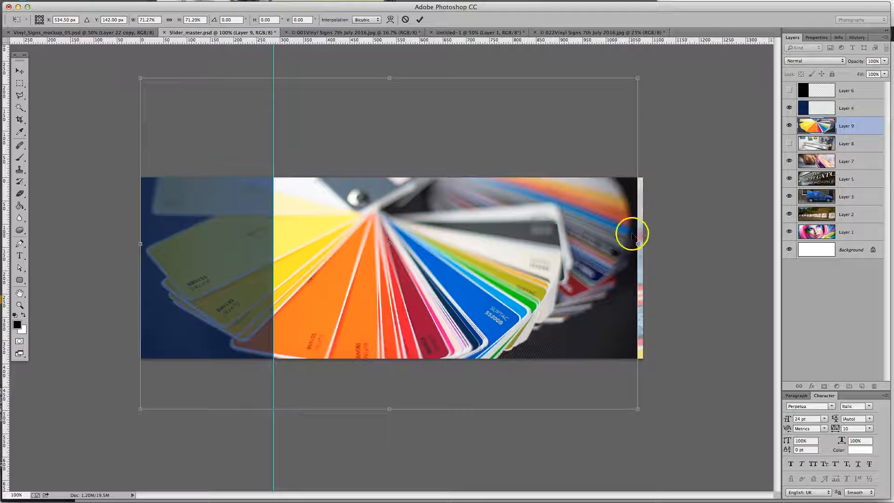
left_click_drag(637, 78, 647, 71)
left_click_drag(582, 304, 579, 283)
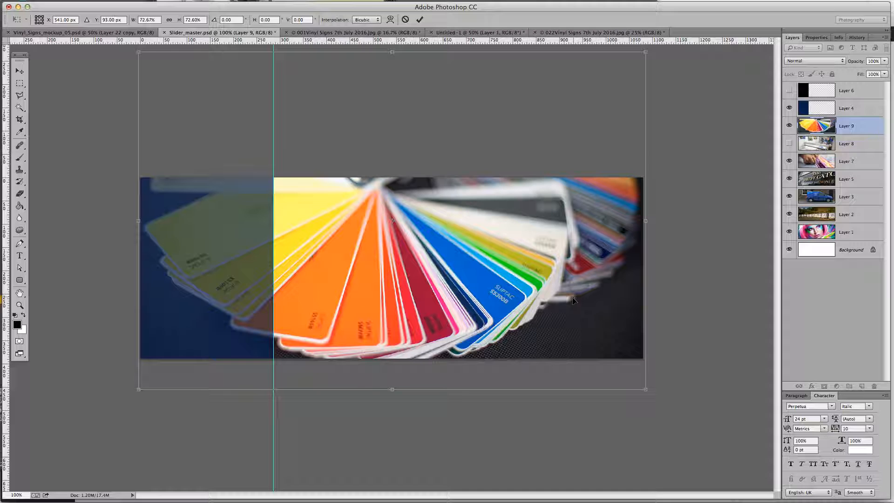
left_click_drag(538, 295, 539, 301)
left_click(414, 251)
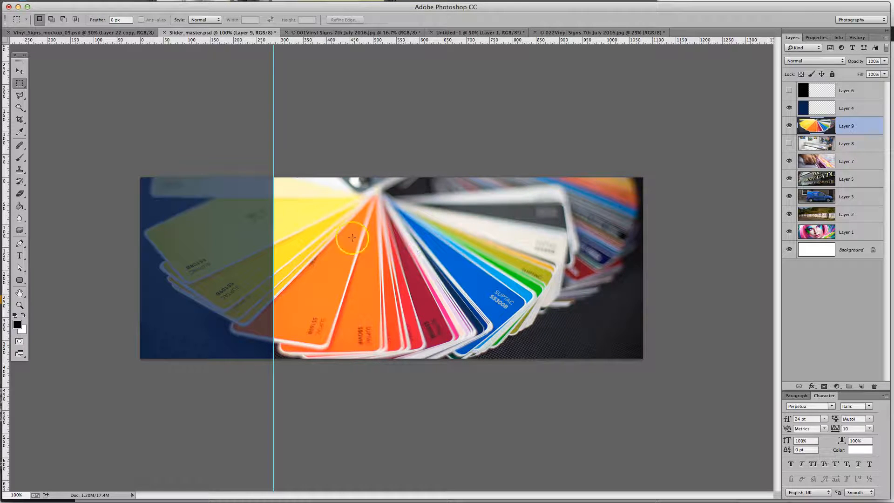
Step: Toggle the black Layer 6 and blue Layer 4 overlays to compare them, leaving both hidden
left_click(789, 108)
left_click(789, 91)
left_click(789, 91)
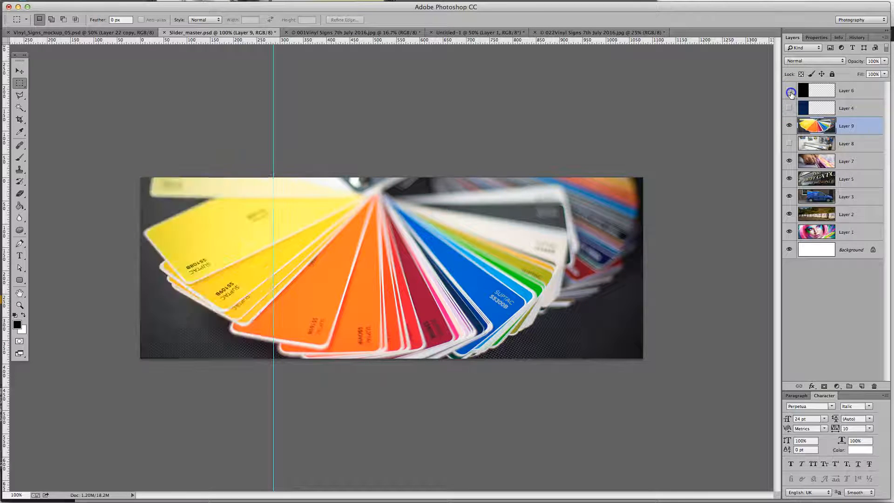
left_click(790, 90)
left_click(790, 90)
left_click(789, 108)
left_click(790, 108)
Step: Export the banner for web as a JPEG into the Images_optimised folder, basing its file name on slide_06.jpg
left_click(63, 0)
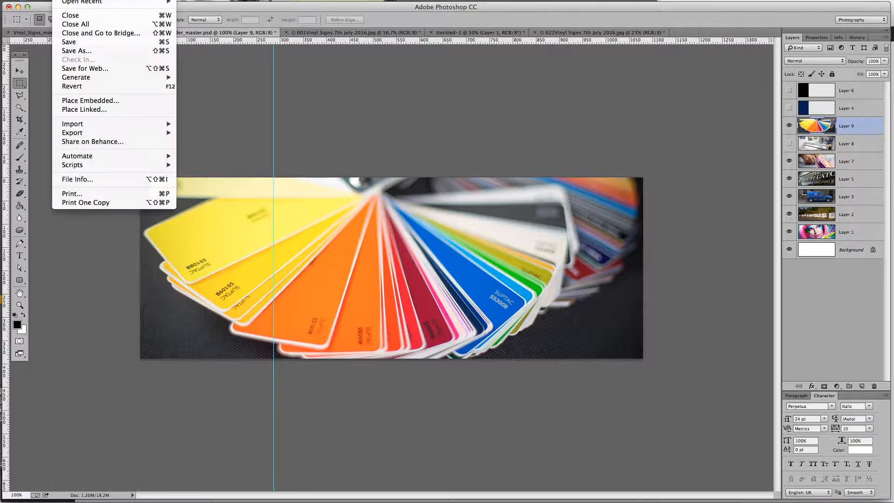
left_click(85, 68)
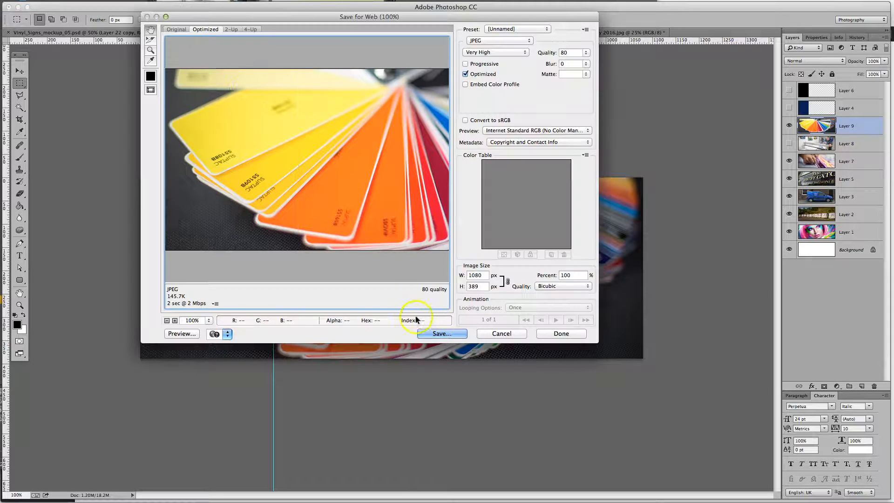
left_click(442, 333)
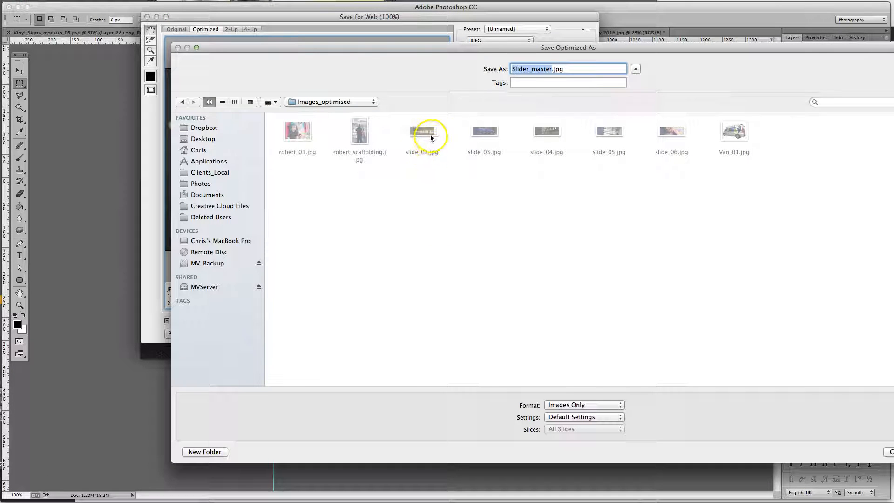
left_click(674, 135)
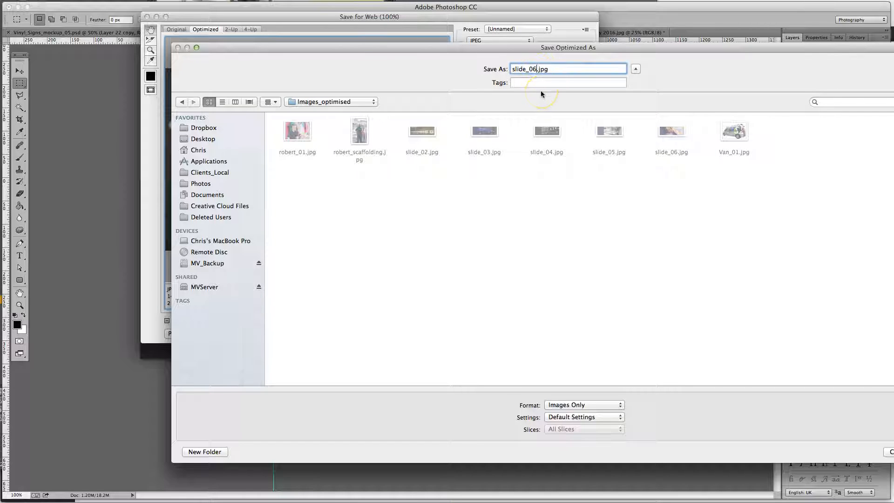
key("Return")
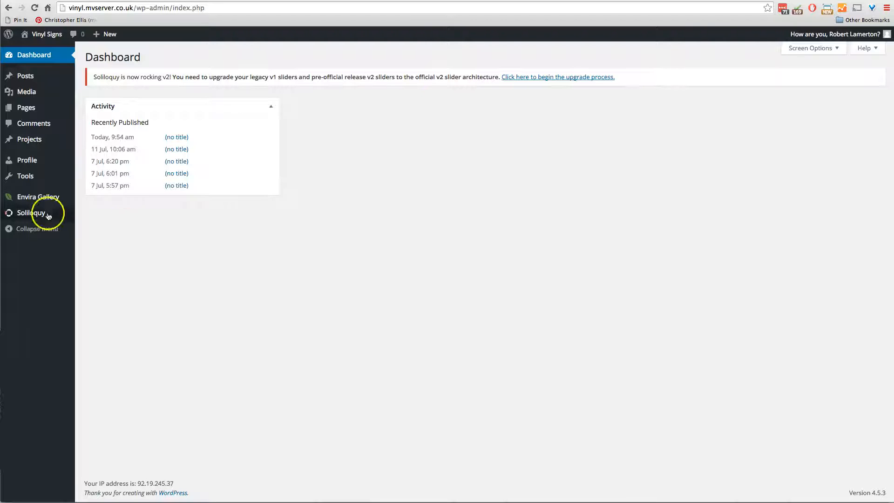
Step: Switch to the WordPress admin in Chrome and open the Home Slider in Soliloquy for editing, showing its current slides
mouse_move(39, 215)
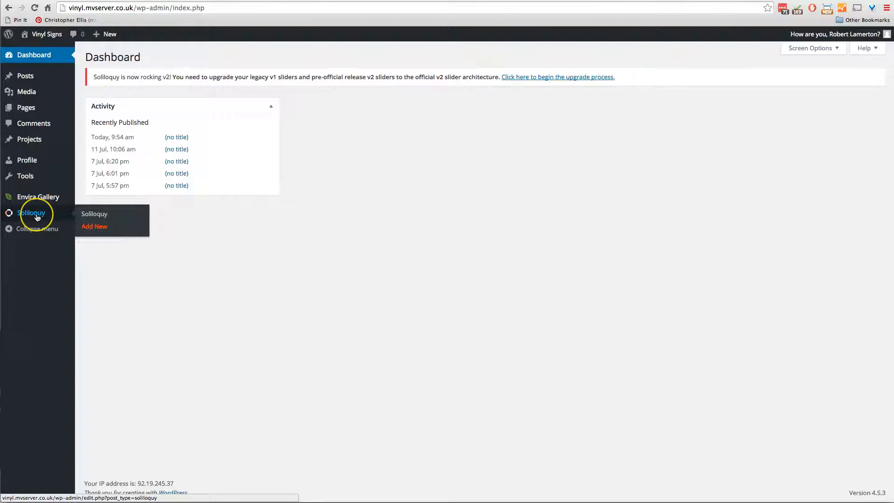
left_click(40, 218)
left_click(90, 218)
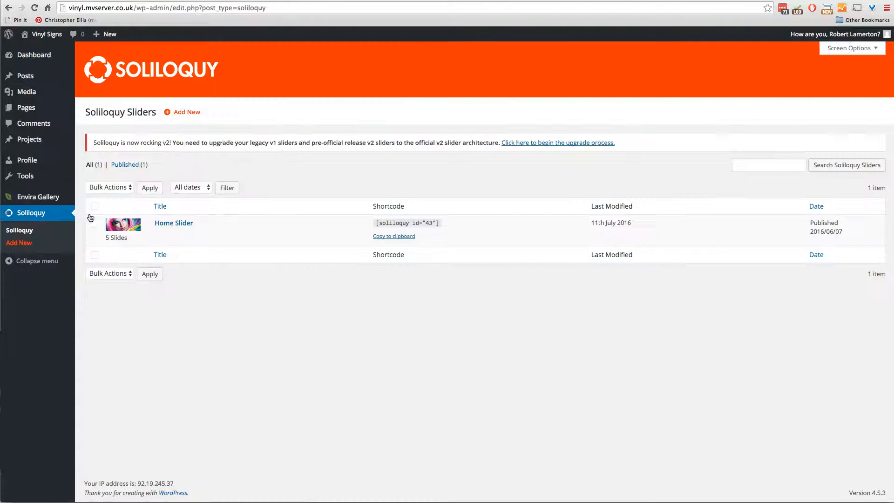
left_click(174, 225)
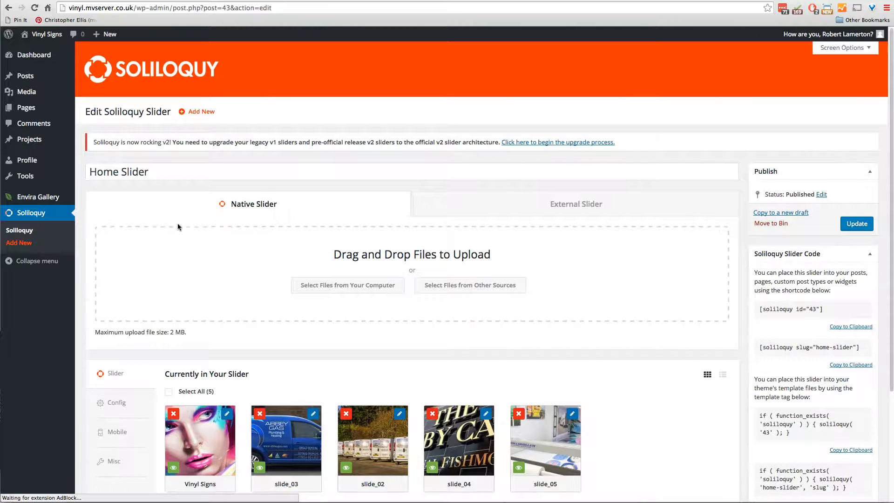
scroll(177, 227, "down", 5)
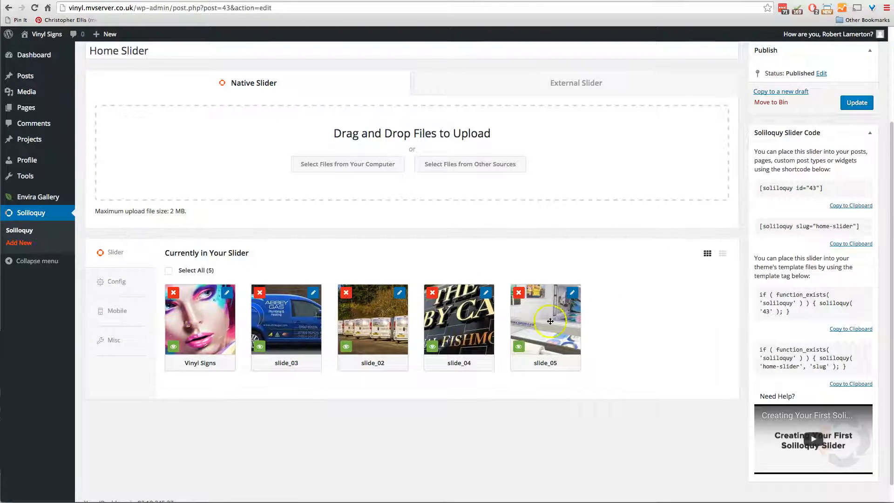
left_click_drag(548, 325, 570, 310)
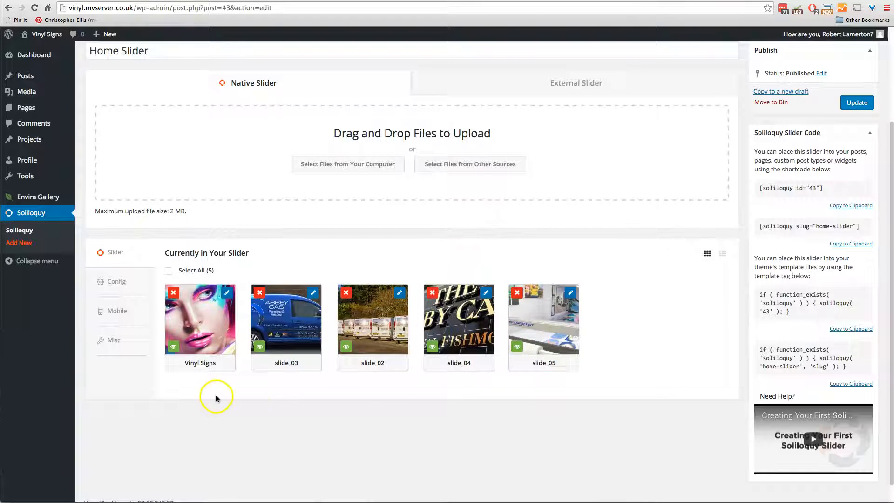
Step: Examine the Home Slider's configuration settings, including its dimensions, transition, navigation and cropping options
left_click(116, 282)
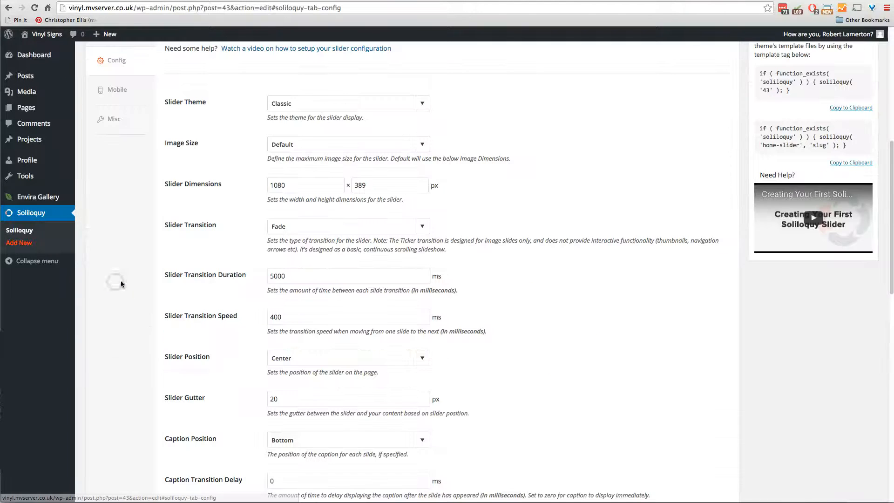
scroll(410, 268, "down", 6)
scroll(411, 270, "down", 12)
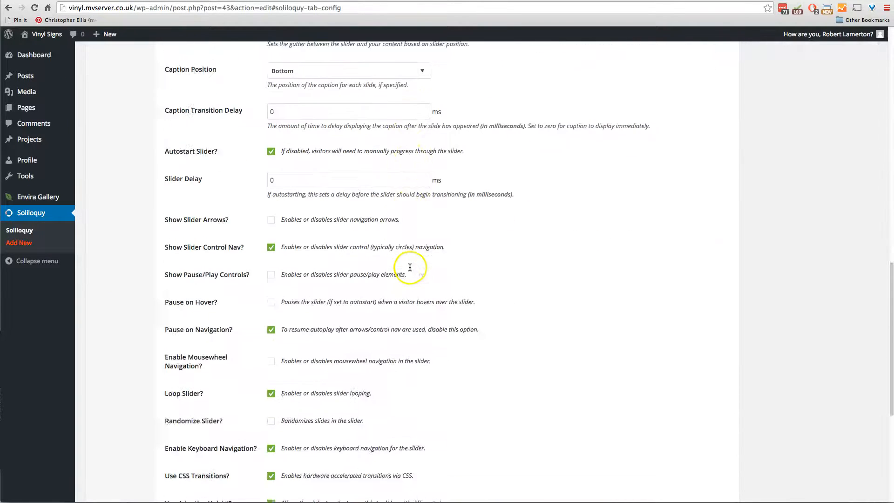
scroll(410, 270, "up", 17)
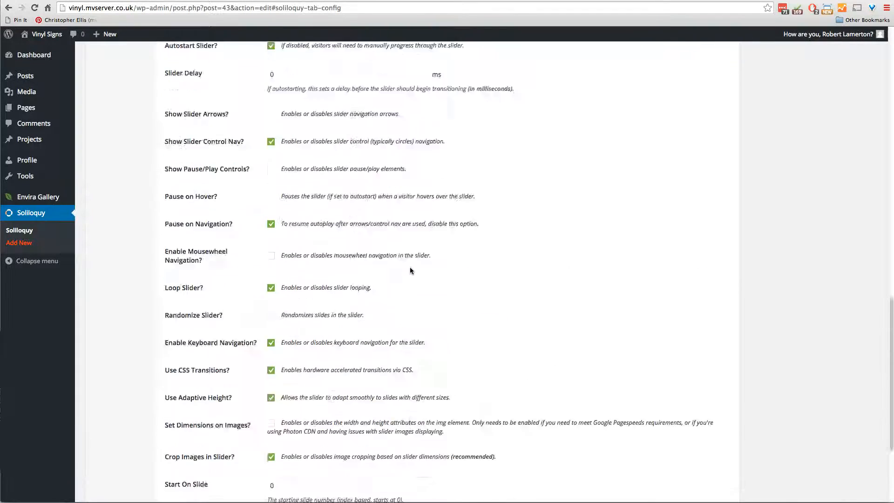
scroll(411, 270, "up", 3)
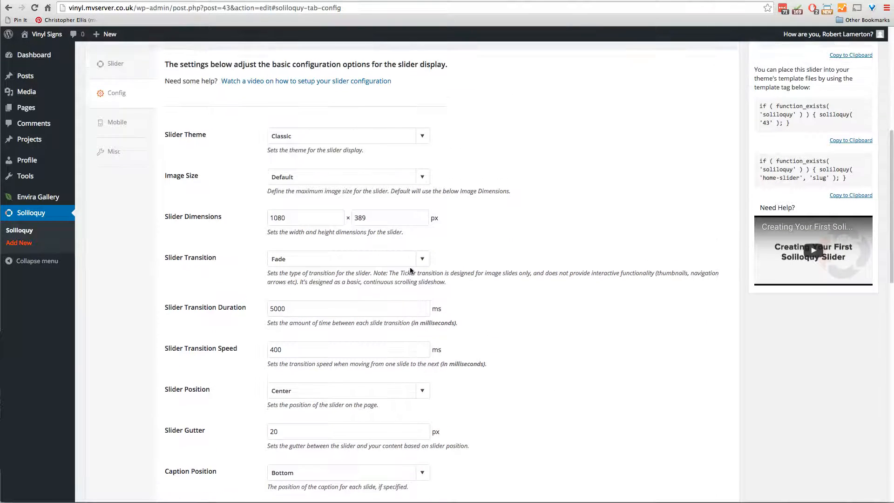
scroll(501, 269, "down", 1)
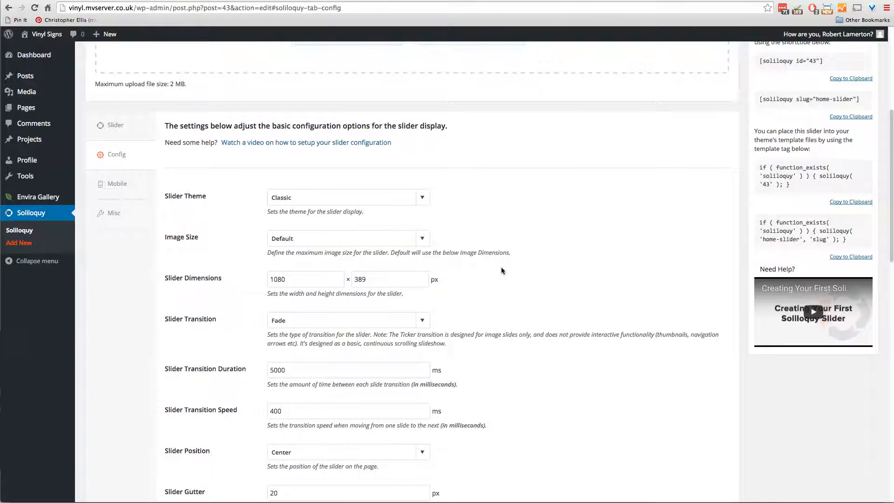
scroll(501, 267, "up", 1)
left_click(175, 212)
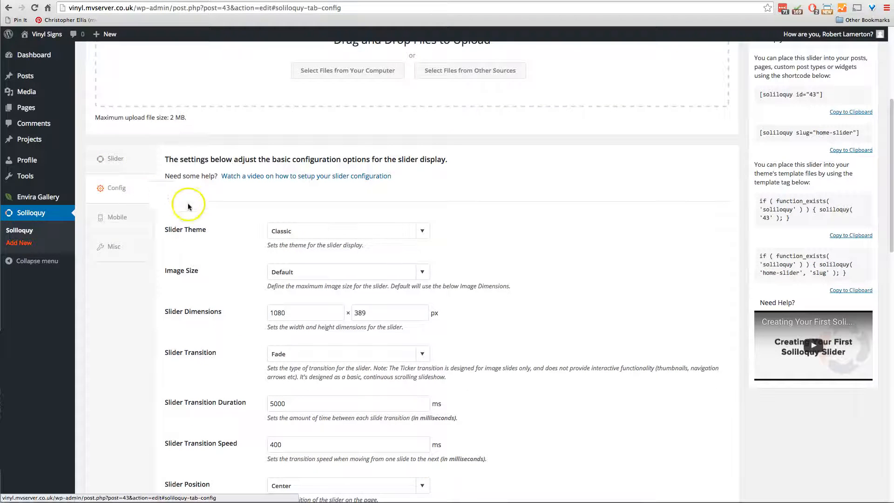
Step: Return to the Home Slider's image list and upload slide_07.jpg from the Images_optimised folder
left_click(123, 159)
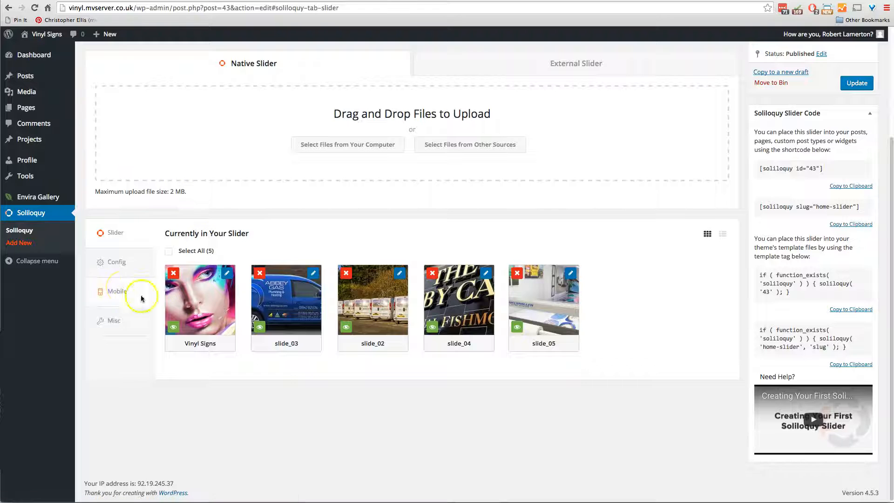
left_click(108, 290)
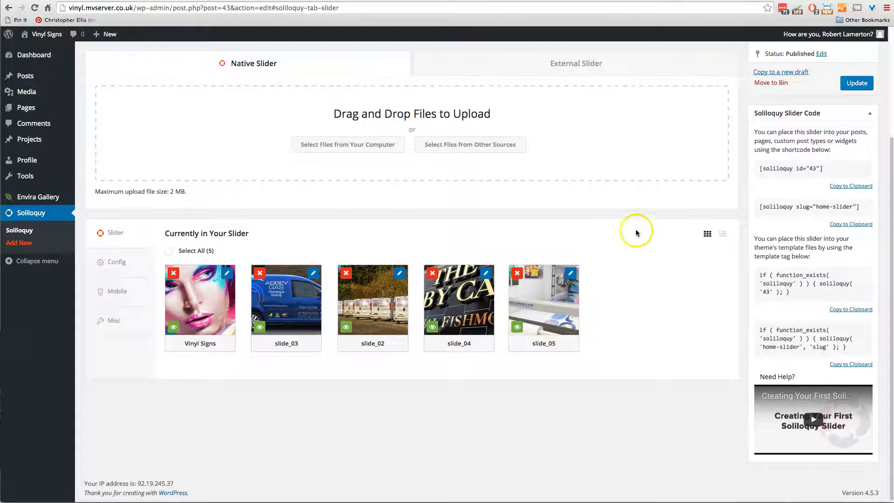
left_click(365, 148)
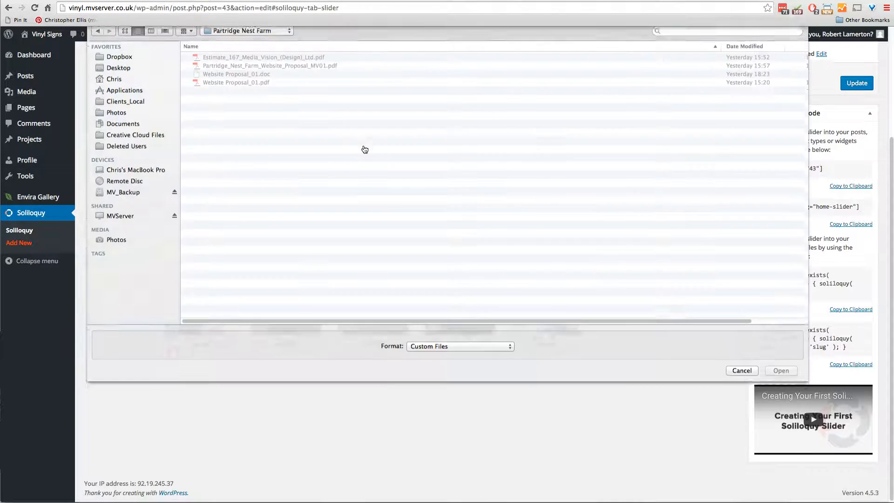
left_click(256, 36)
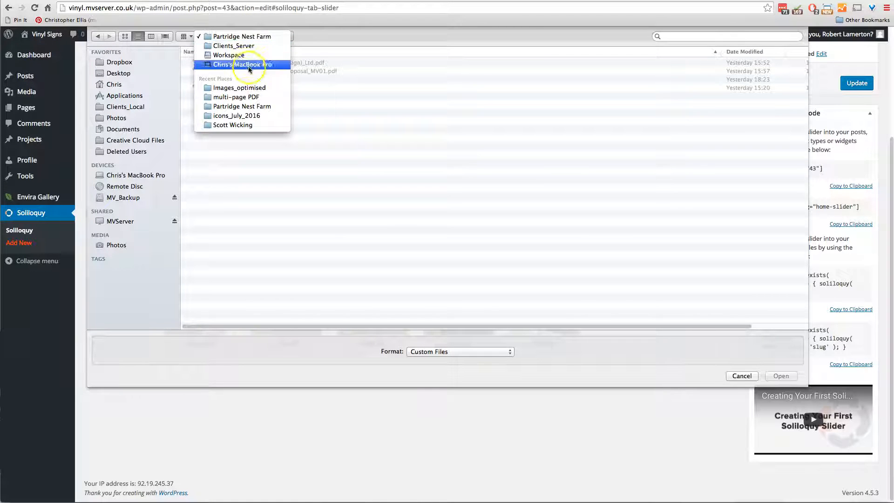
left_click(244, 89)
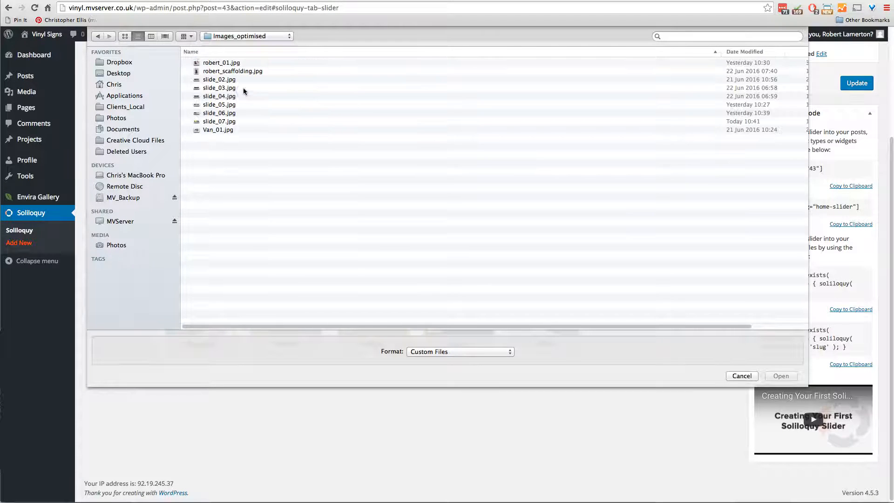
left_click(223, 123)
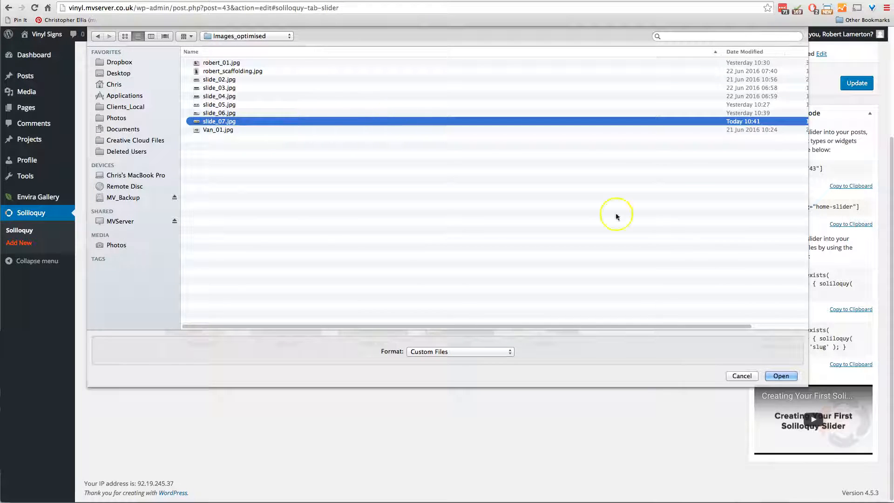
left_click(776, 380)
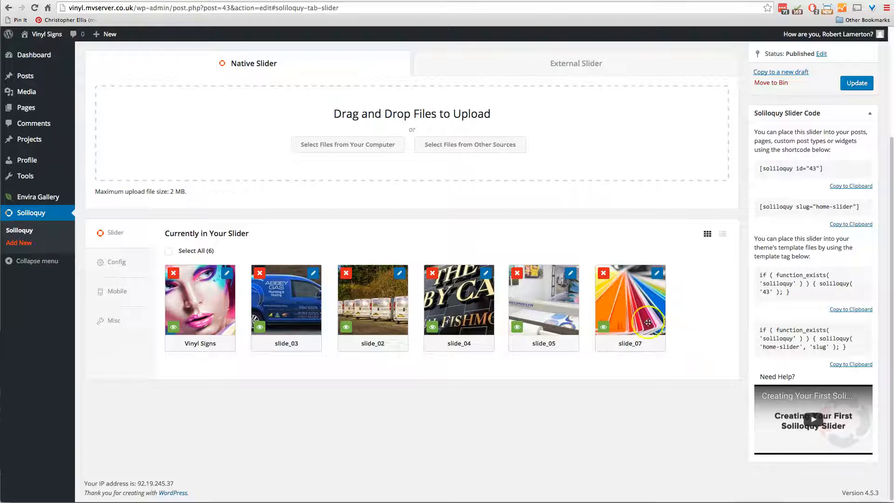
Step: Move slide_07 to second place, directly after the Vinyl Signs slide, and update the Home Slider
left_click_drag(641, 320, 297, 339)
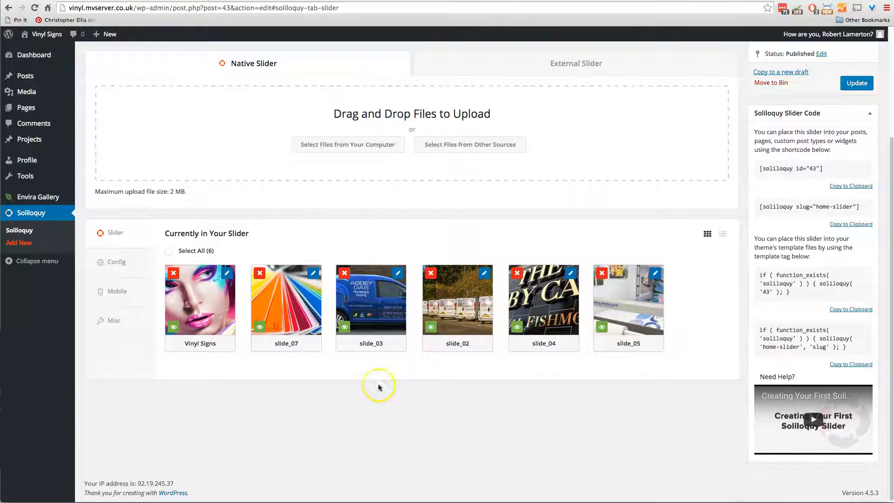
left_click(865, 88)
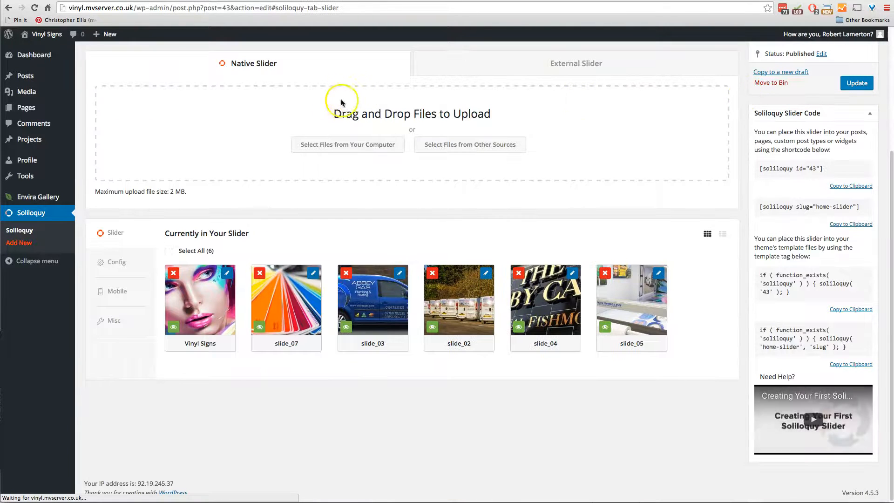
Step: View the slideshow on the live home page, and reopen the Home Slider in Soliloquy for editing
mouse_move(47, 35)
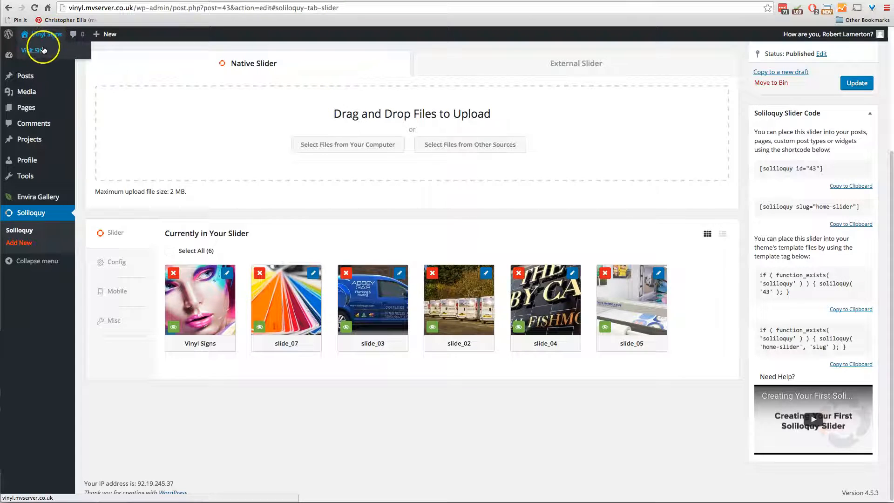
left_click(40, 53)
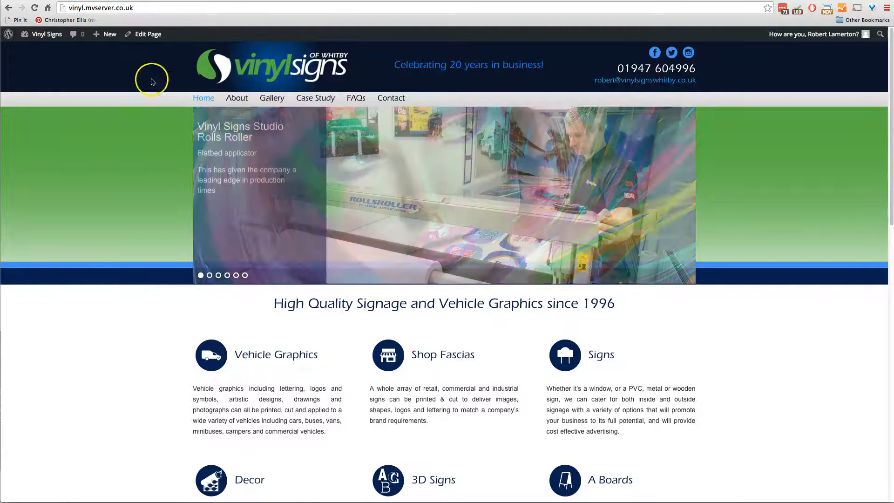
left_click(146, 41)
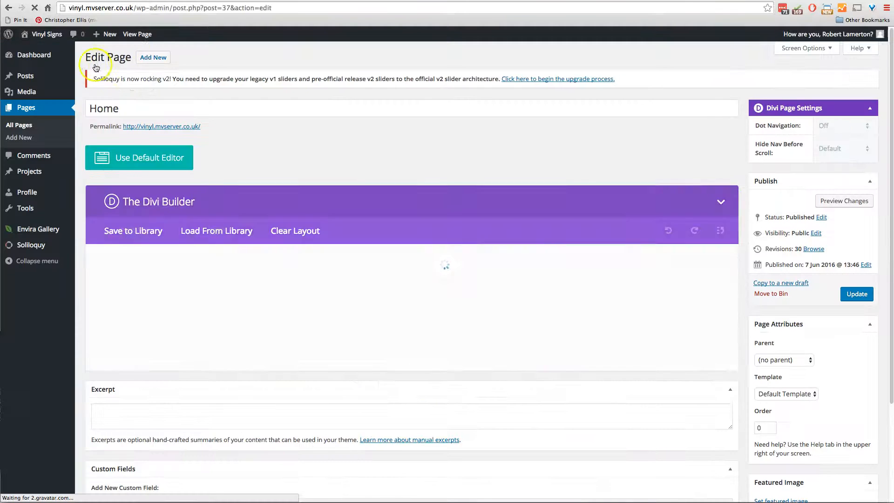
mouse_move(36, 246)
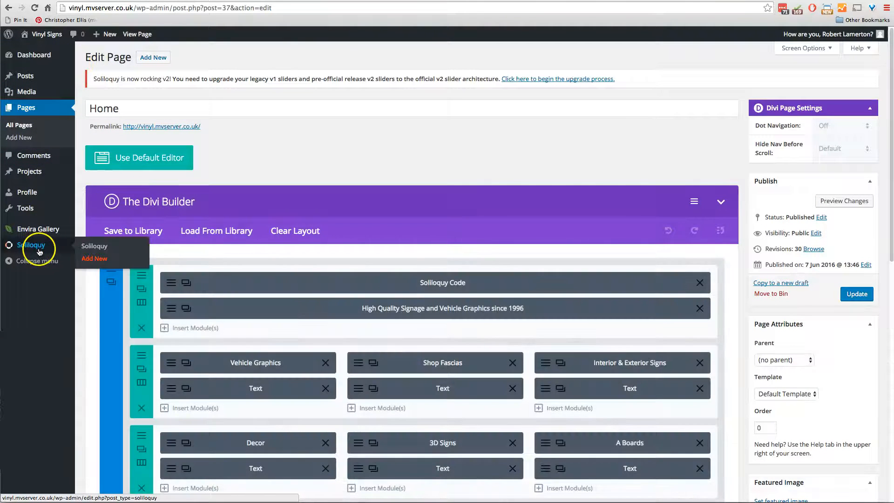
left_click(96, 249)
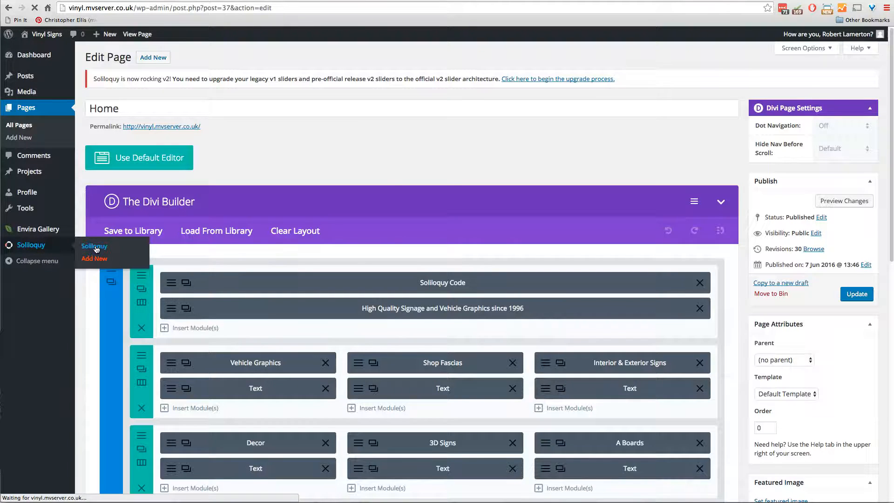
left_click(187, 225)
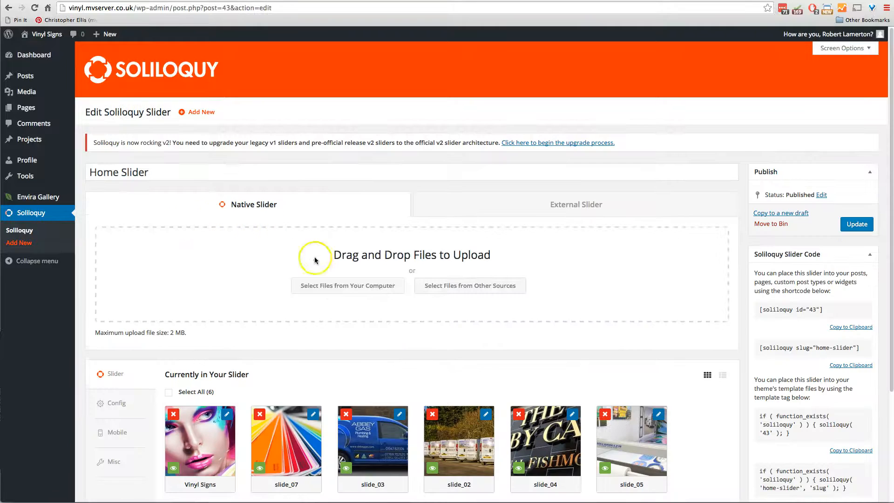
Step: Open the slide_05 item for editing and enlarge its Caption field, placing the text cursor after the last word of the final paragraph
scroll(351, 299, "down", 1)
scroll(352, 303, "down", 3)
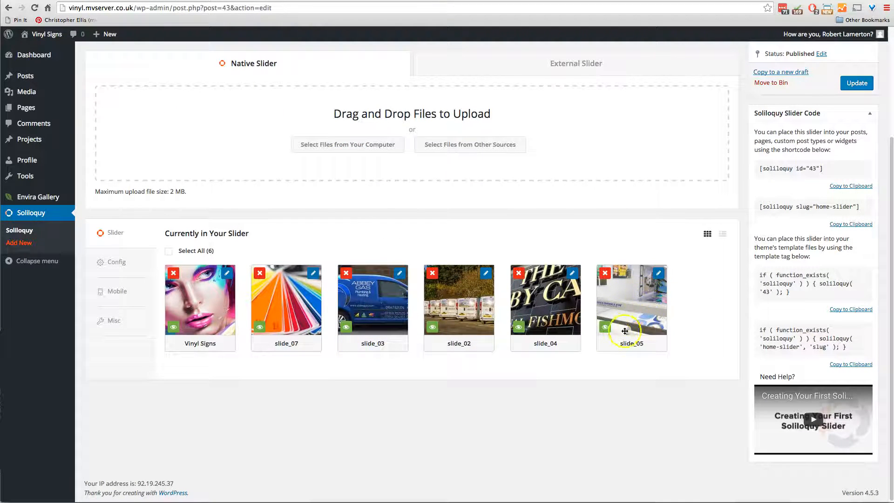
left_click(661, 278)
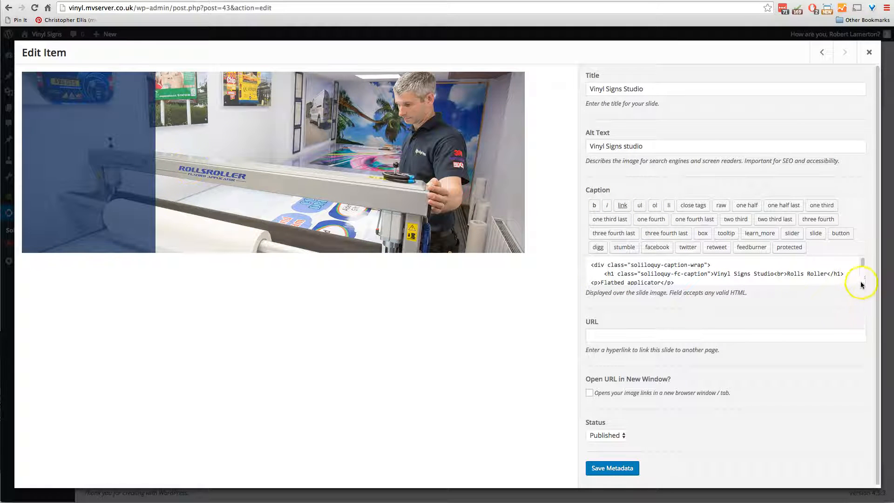
left_click_drag(864, 282, 866, 344)
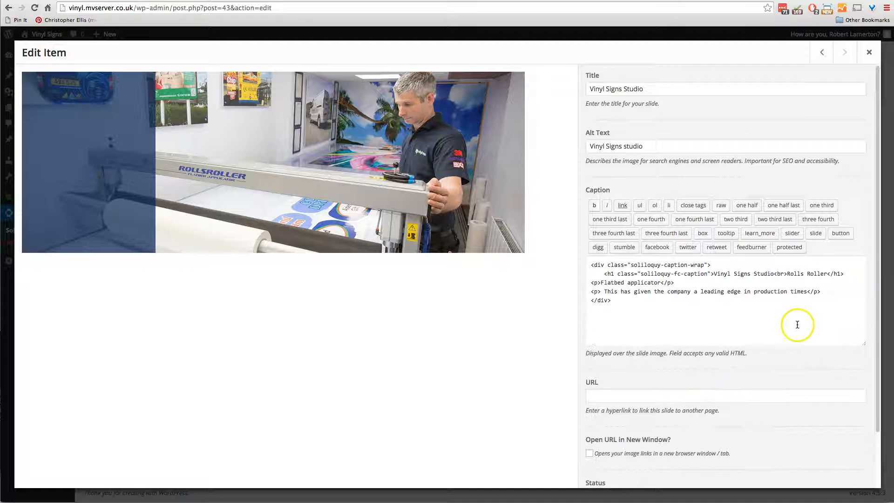
left_click(807, 292)
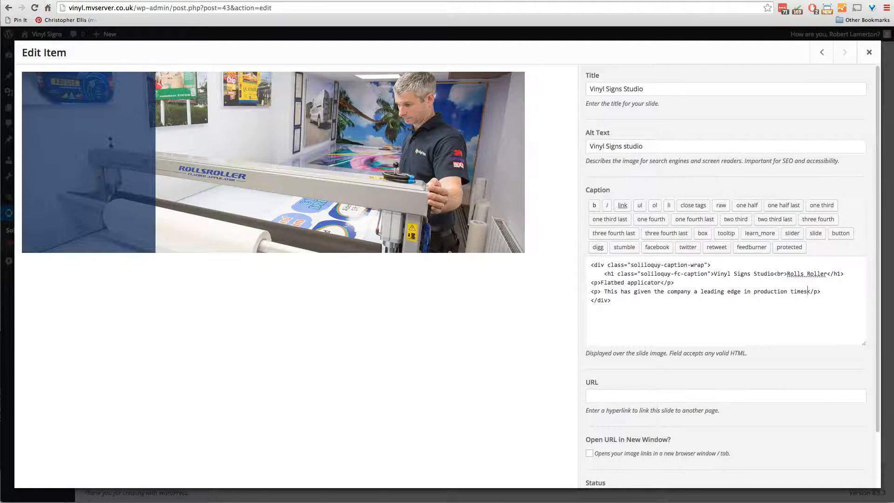
Step: Reword the caption's ending to "production workflow" as the client's e-mail requests, and save both the slide metadata and the slider
key("ctrl+Tab")
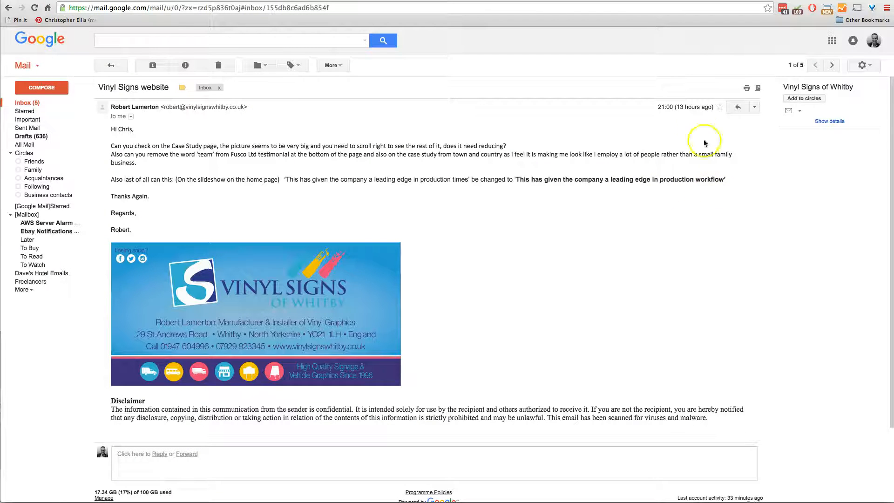
key("ctrl+shift+Tab")
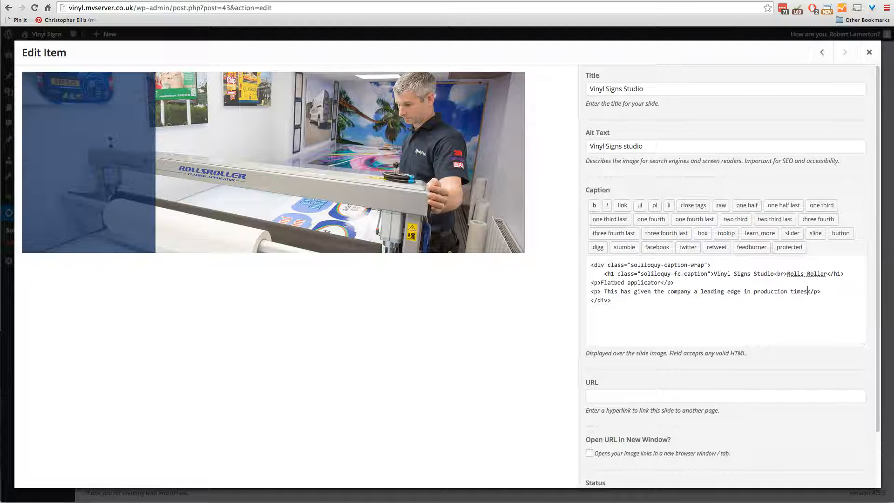
left_click(808, 292)
scroll(815, 320, "down", 3)
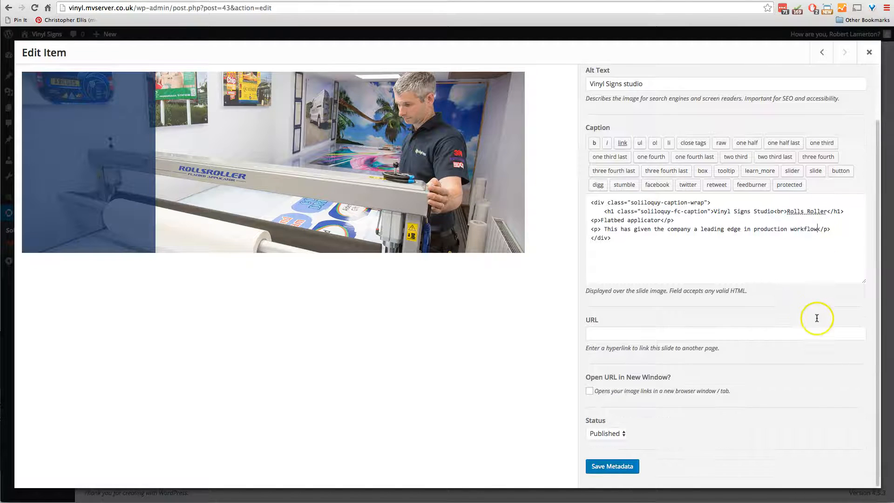
left_click(611, 467)
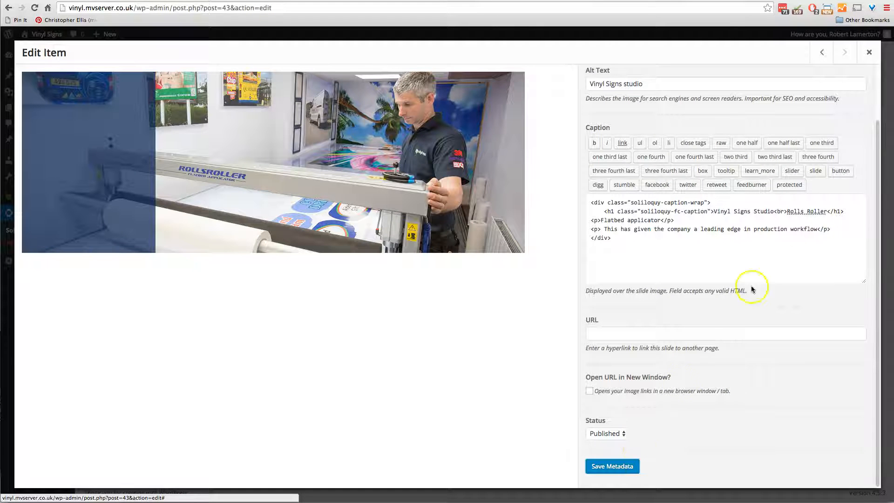
left_click(869, 52)
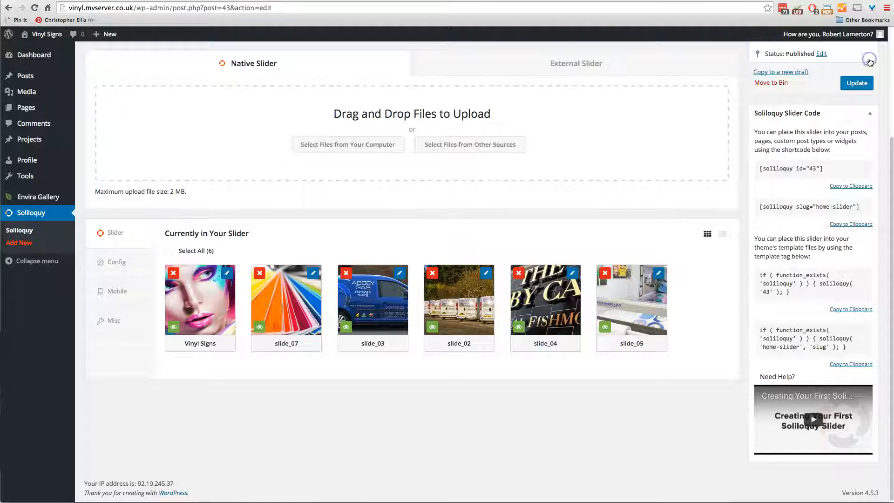
left_click(852, 88)
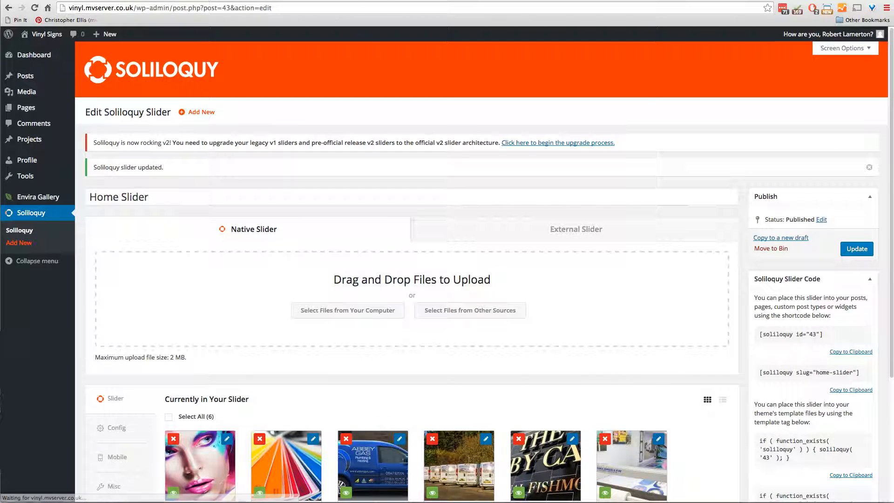
Step: View the live home page and step through its slideshow to the last slide to check the caption
mouse_move(61, 34)
left_click(36, 50)
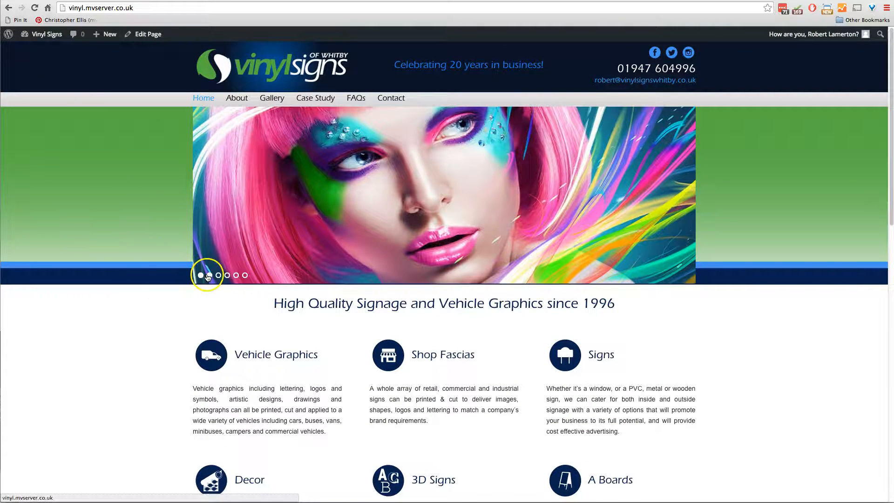
left_click(219, 275)
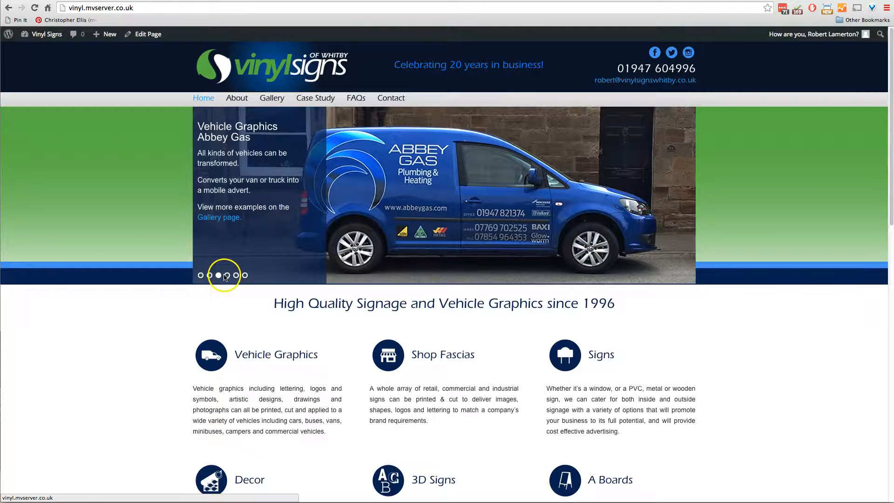
left_click(227, 276)
left_click(237, 276)
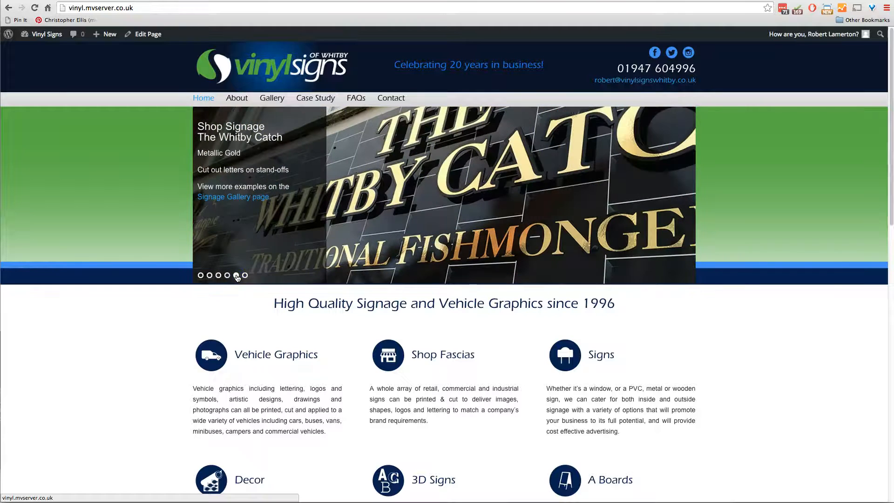
left_click(244, 276)
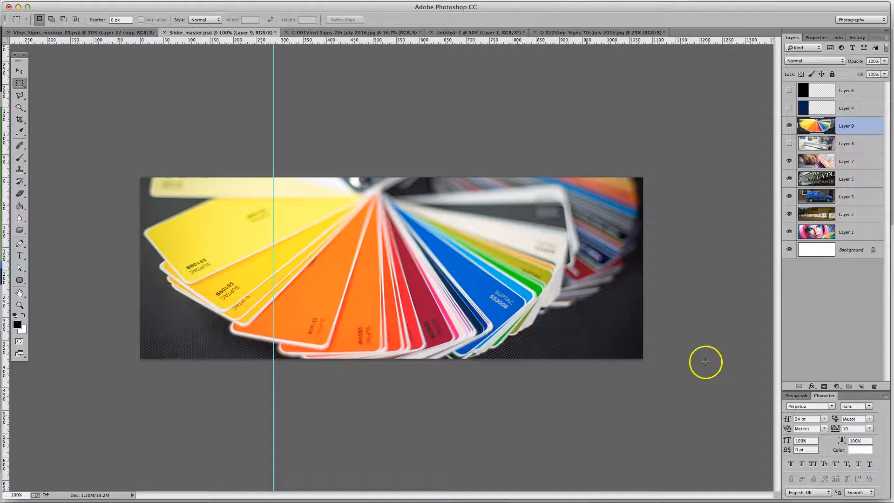
Step: In Photoshop, hide Layer 9 to reveal the Layer 7 photo and show the blue Layer 4 overlay on it
left_click(790, 126)
left_click(816, 161)
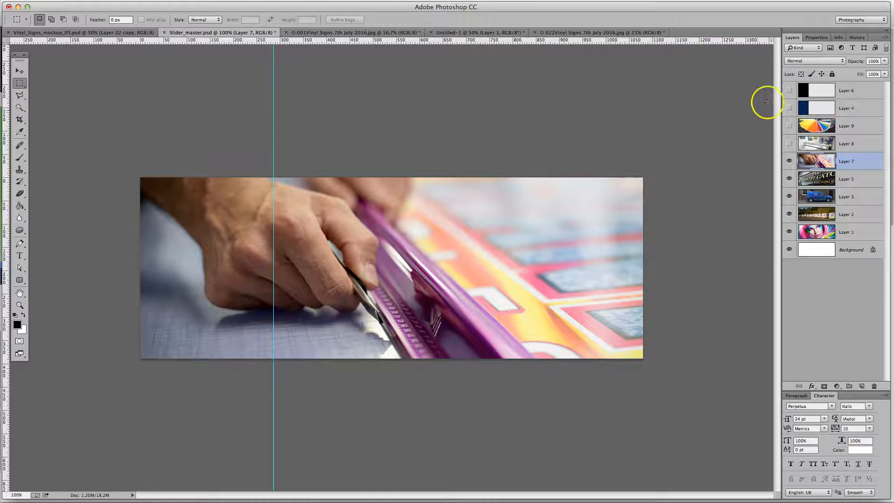
left_click(789, 108)
left_click(868, 109)
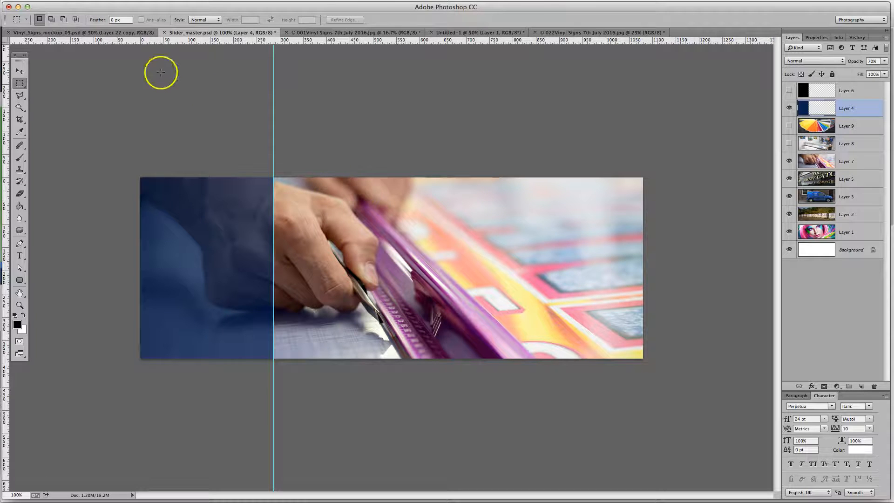
Step: Export the banner for web as a JPEG named slide_08.jpg in the Images_optimised folder
left_click(65, 1)
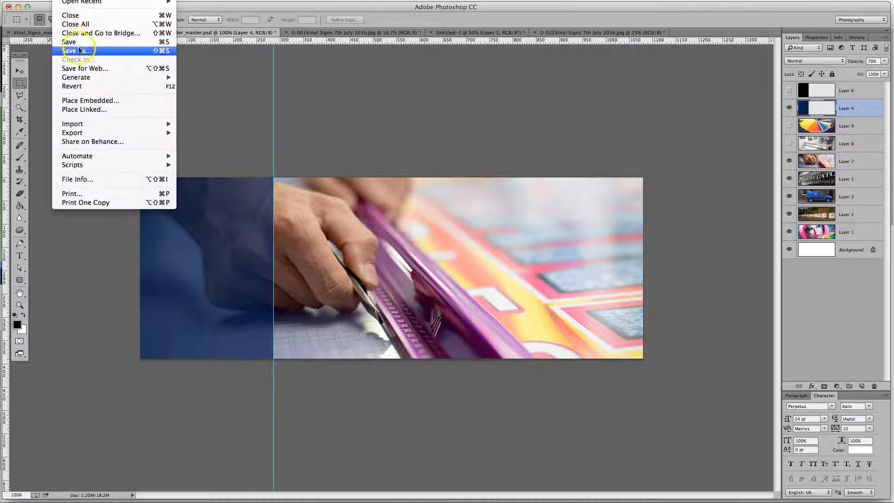
left_click(82, 66)
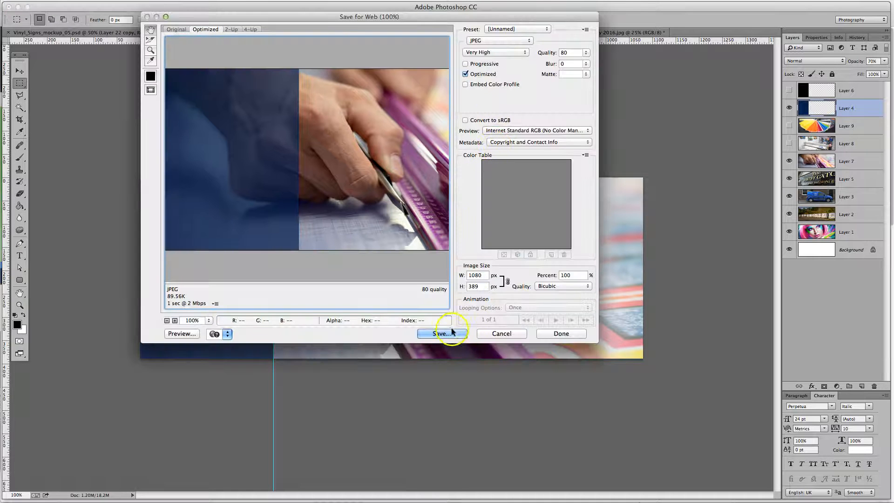
key("Return")
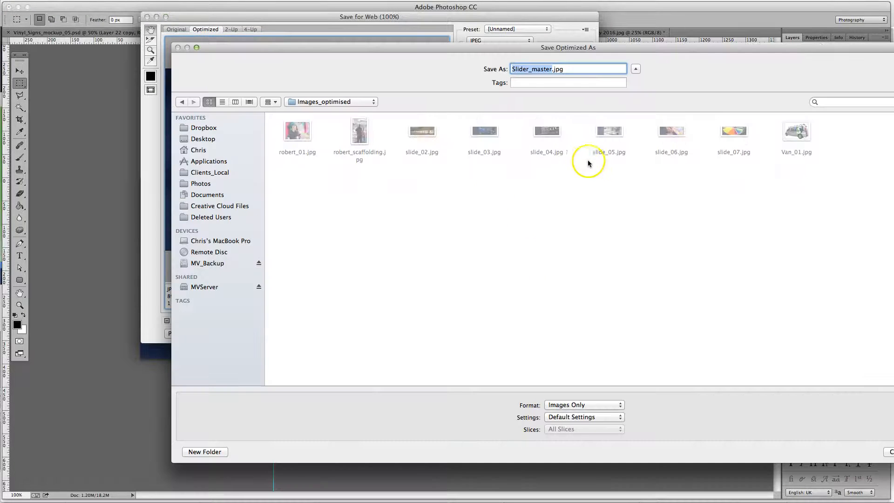
left_click(533, 82)
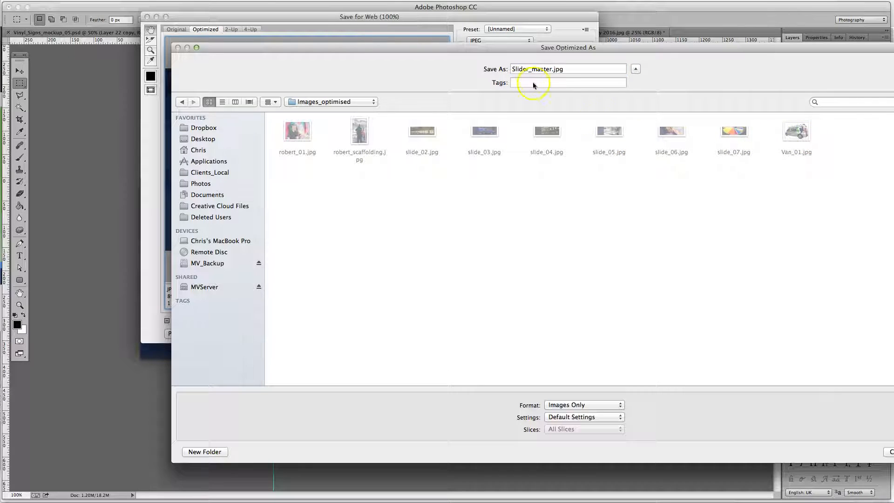
left_click(535, 68)
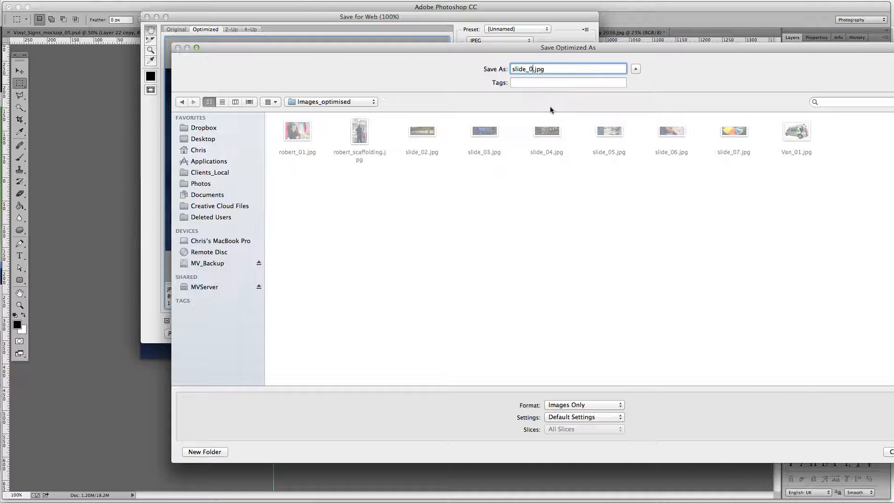
key("Return")
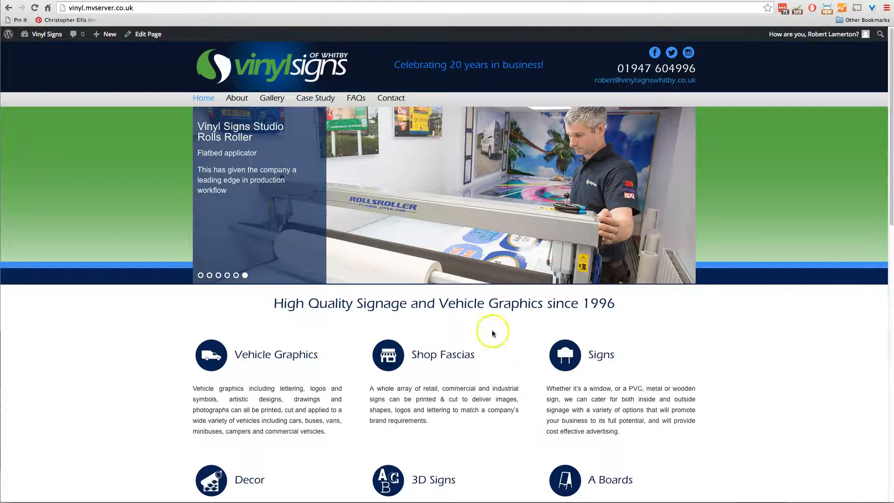
Step: Switch to the browser and open the Soliloquy Home Slider for editing from the WordPress dashboard
mouse_move(40, 35)
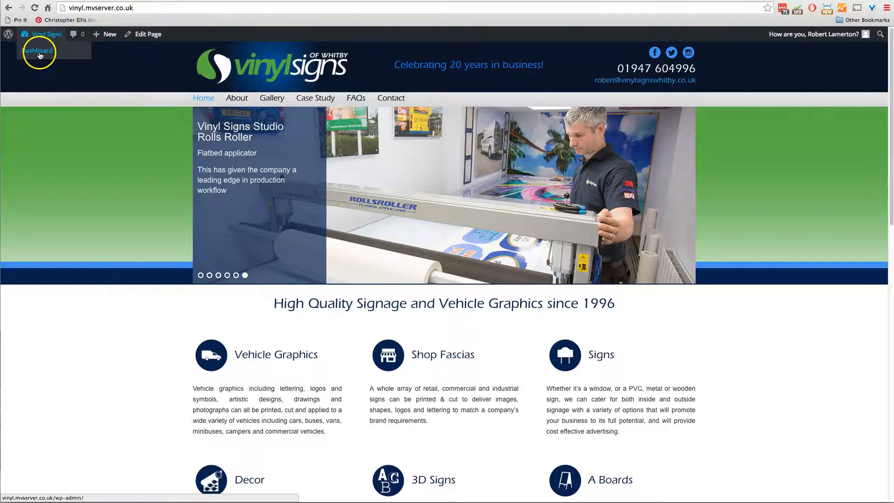
left_click(41, 54)
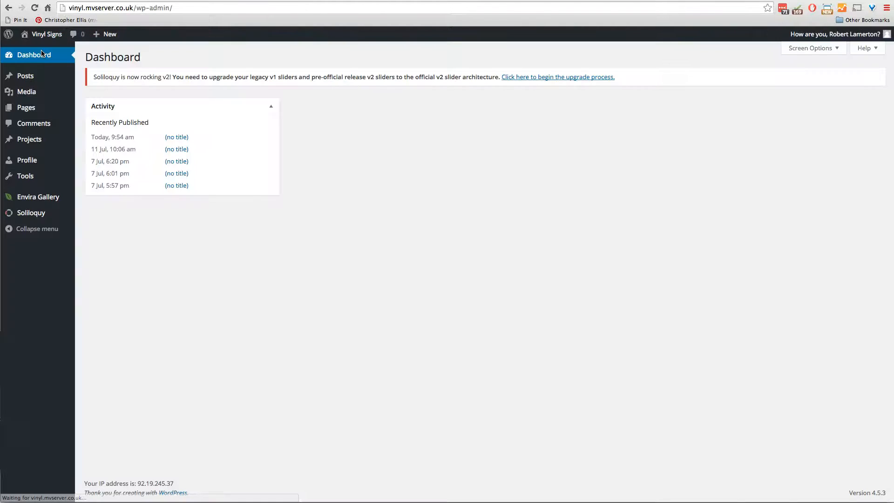
left_click(38, 218)
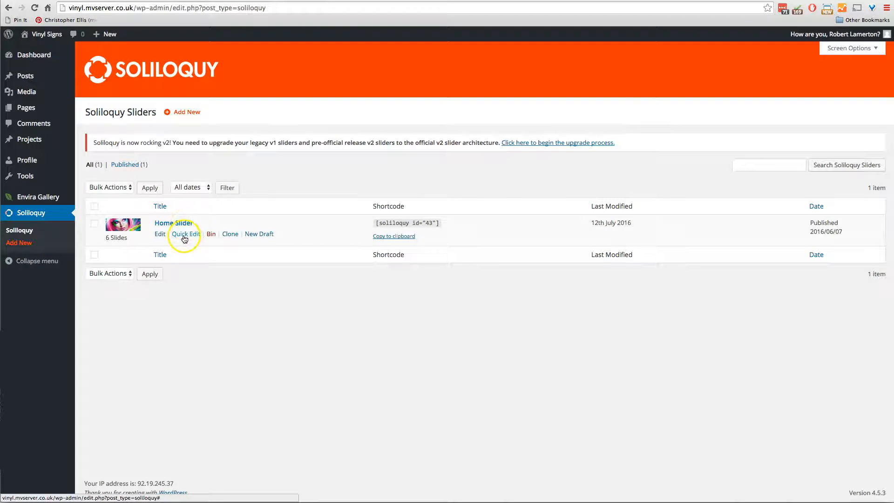
left_click(162, 236)
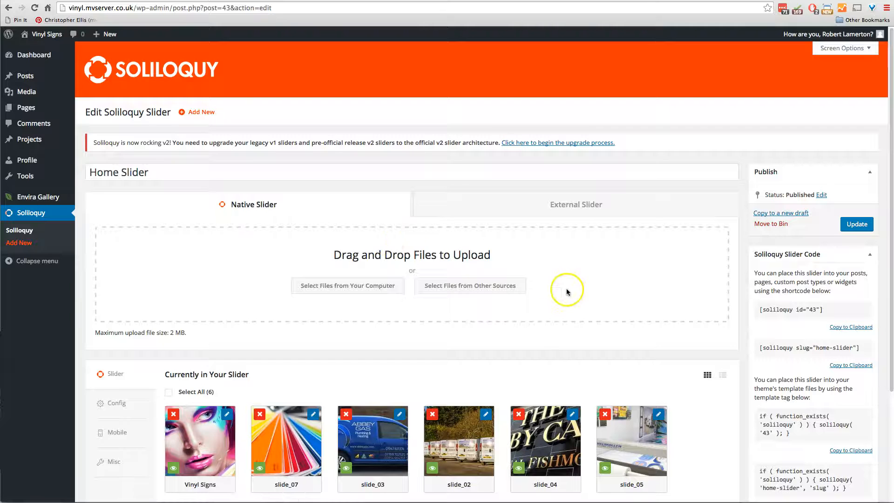
Step: Upload slide_08.jpg from the computer's Images_optimised folder into the Home Slider
left_click(336, 286)
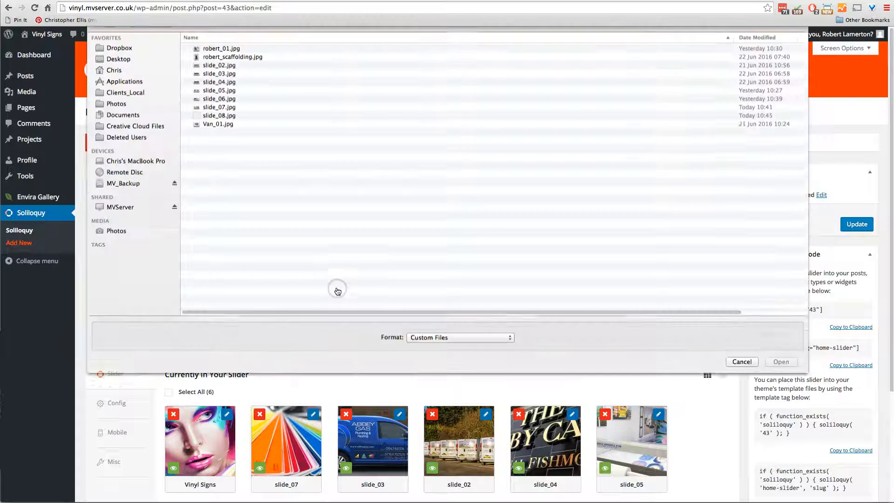
left_click(226, 130)
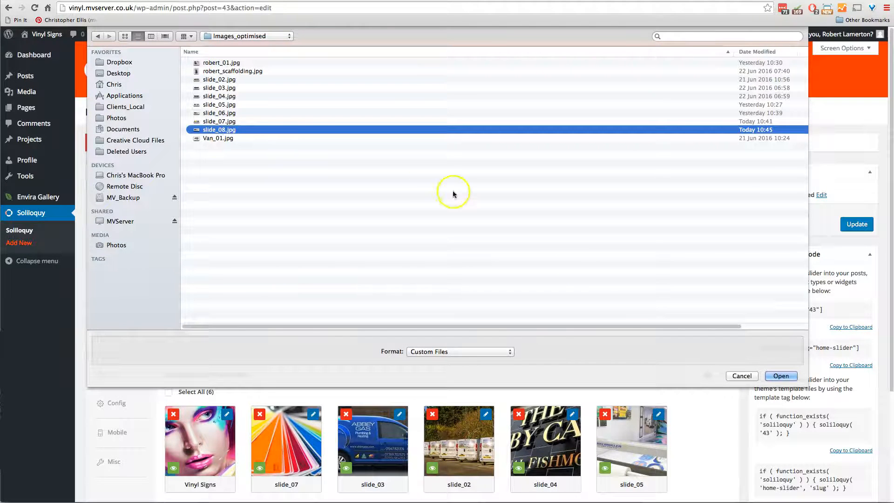
left_click(779, 376)
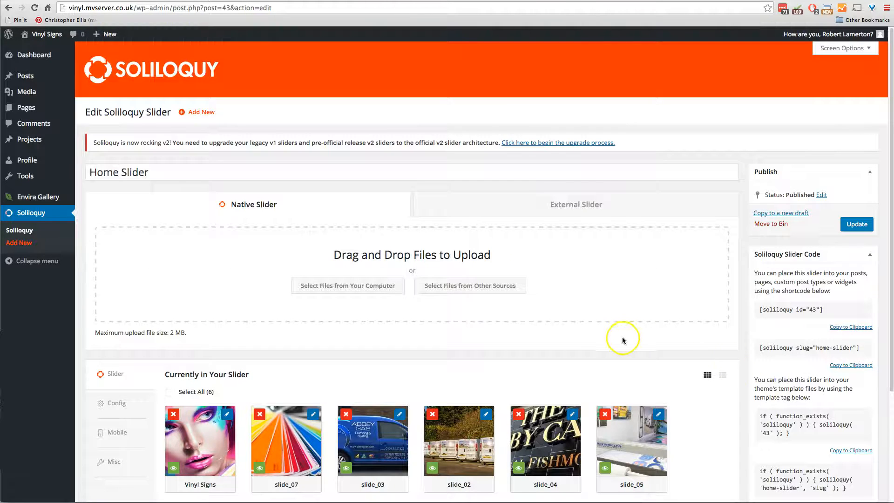
Step: Open the slide_04 item for editing, enlarge its Caption field and copy the entire caption HTML
scroll(621, 339, "down", 3)
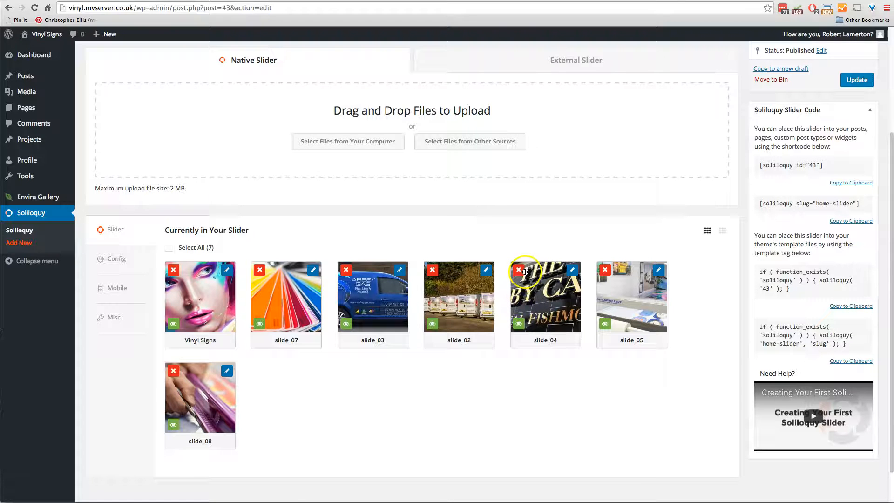
left_click(573, 271)
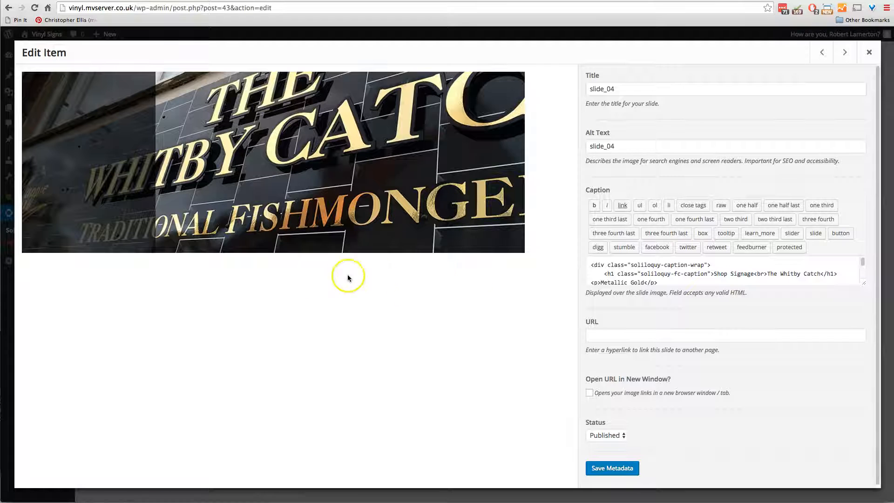
left_click_drag(863, 283, 866, 350)
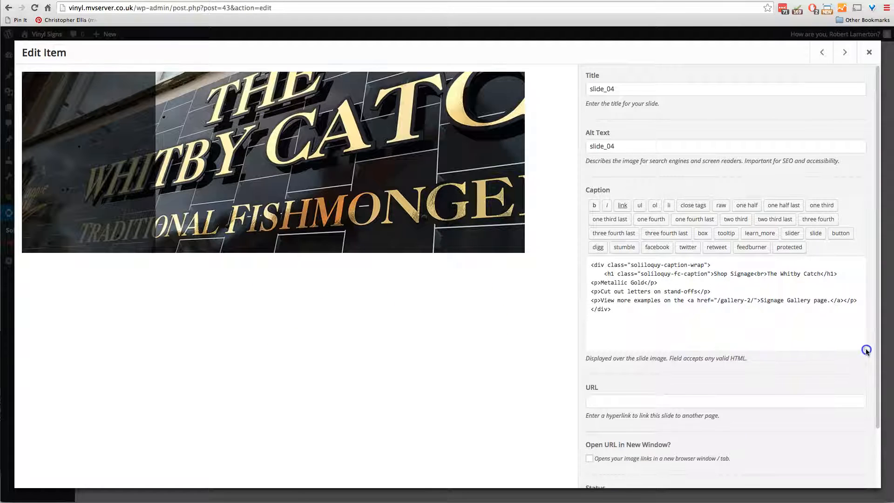
left_click_drag(641, 312, 580, 262)
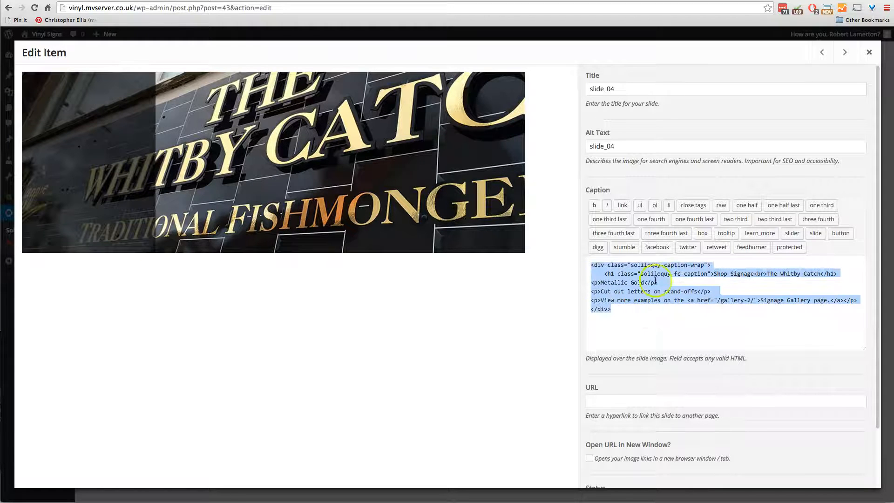
right_click(642, 278)
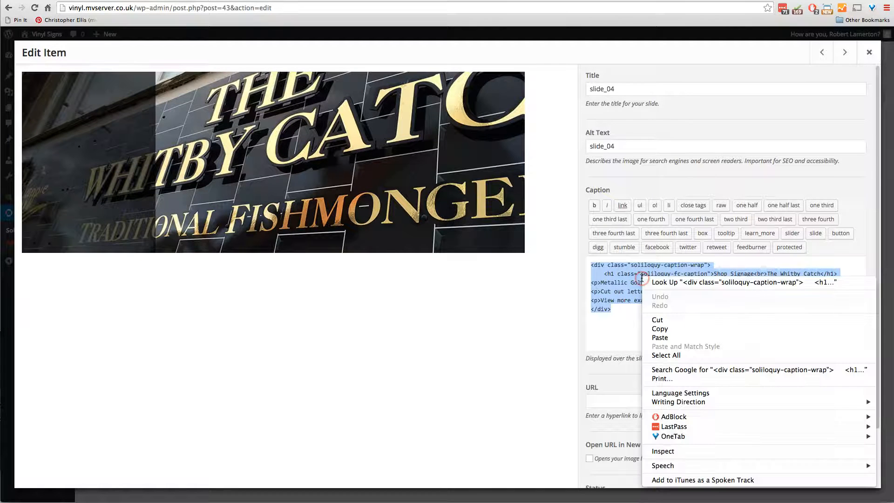
left_click(668, 330)
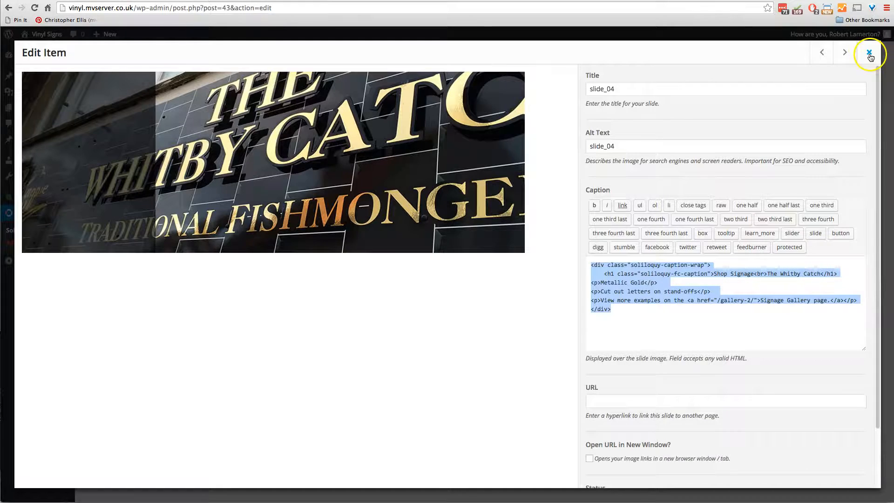
Step: Move through the slide items to slide_08, enlarge its empty Caption field and paste the copied caption HTML into it
left_click(822, 54)
left_click(822, 53)
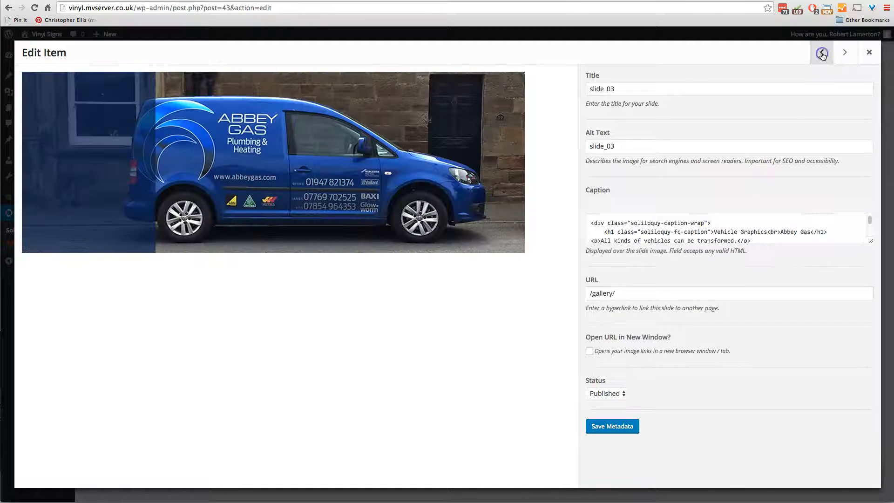
left_click(842, 54)
left_click(842, 54)
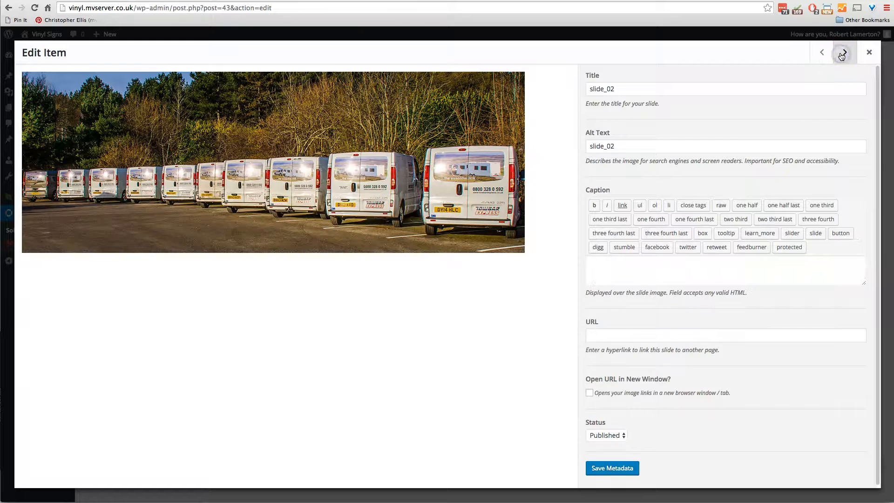
left_click(842, 53)
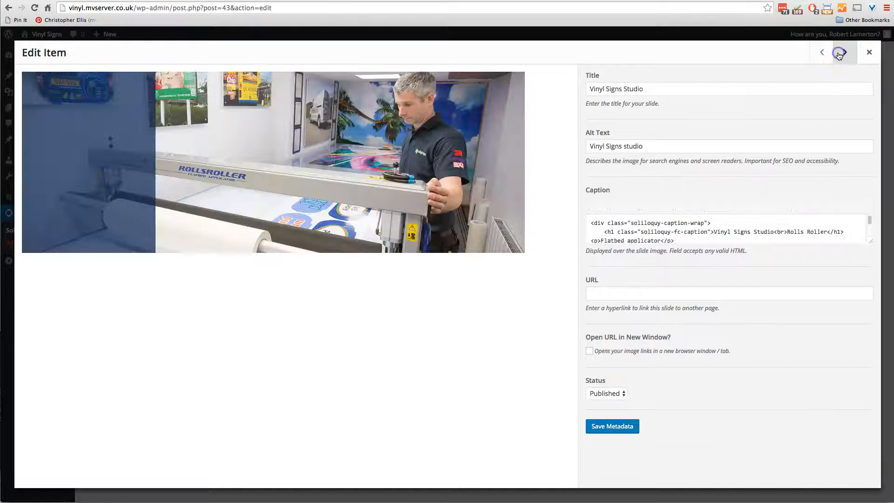
left_click(842, 54)
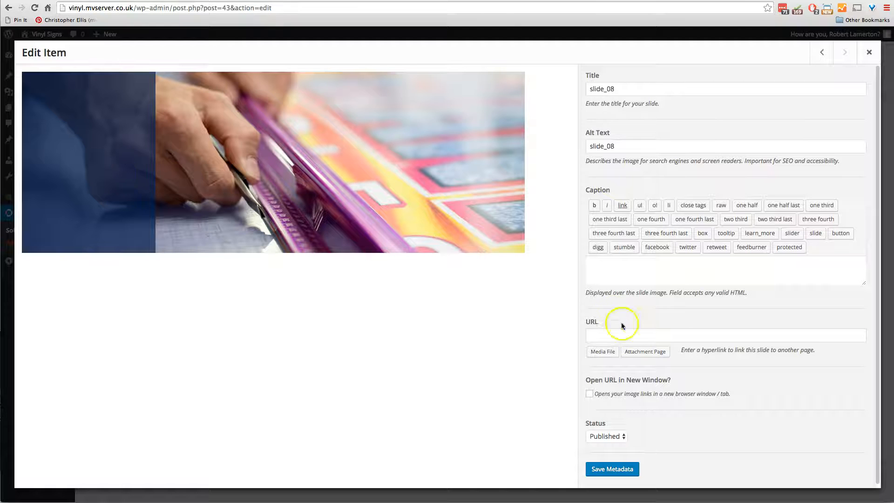
left_click(603, 266)
left_click_drag(864, 283, 872, 340)
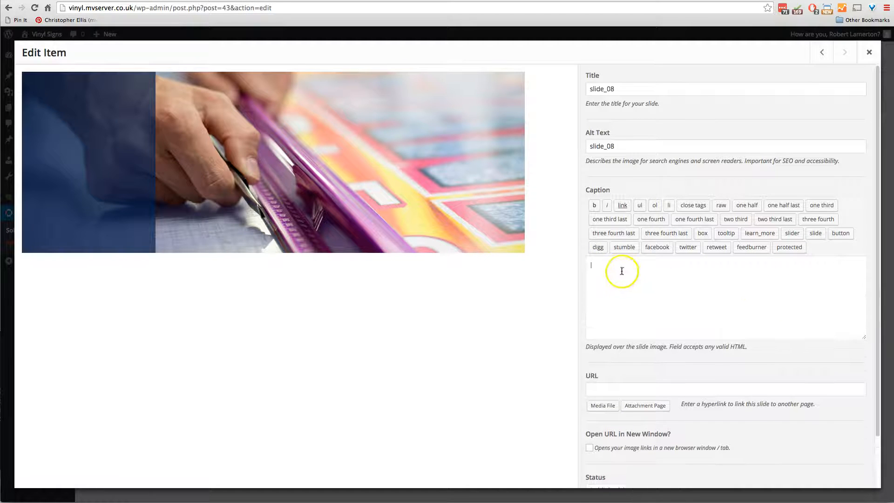
key("super+v")
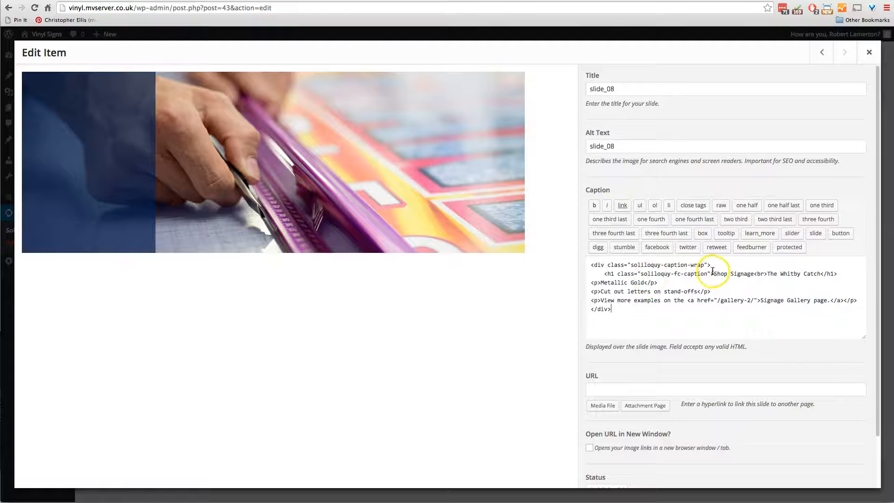
Step: Change the two lines of the slide_08 caption heading to "Vinyl Signs" and "Hand-crafted", keeping the line break between them
left_click_drag(714, 274, 755, 275)
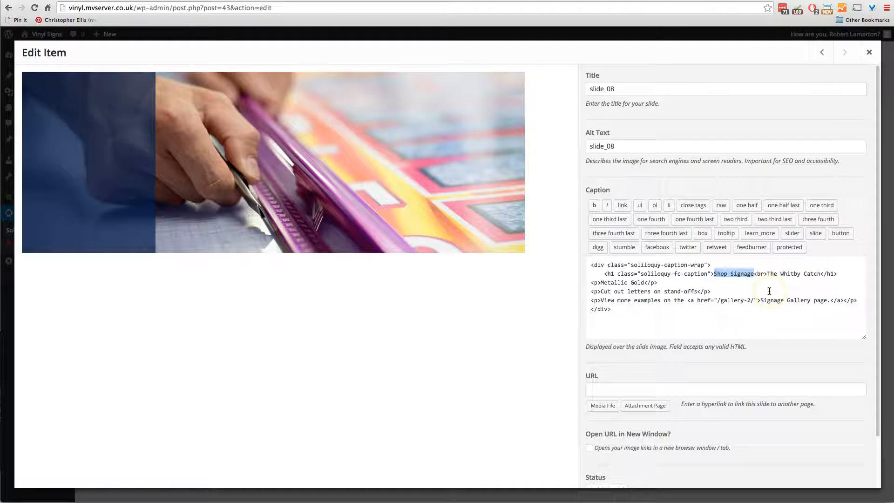
type("Vinyl S")
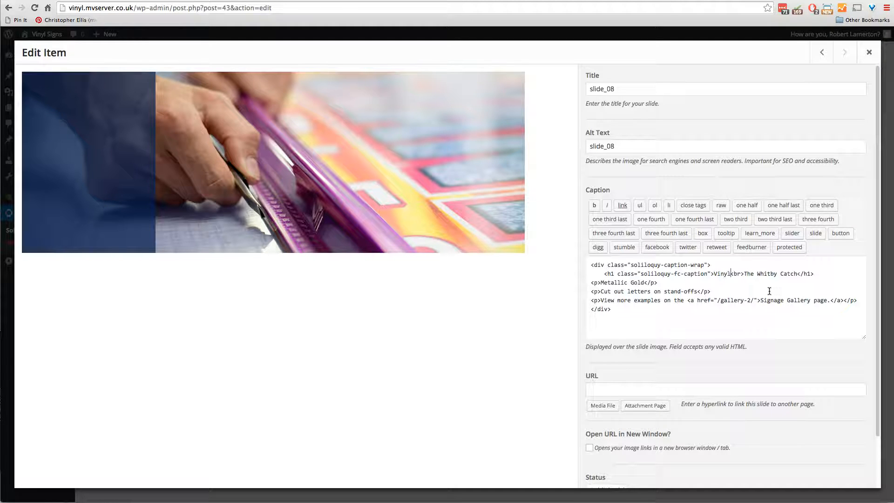
type("igns")
left_click(776, 284)
left_click_drag(765, 274, 817, 274)
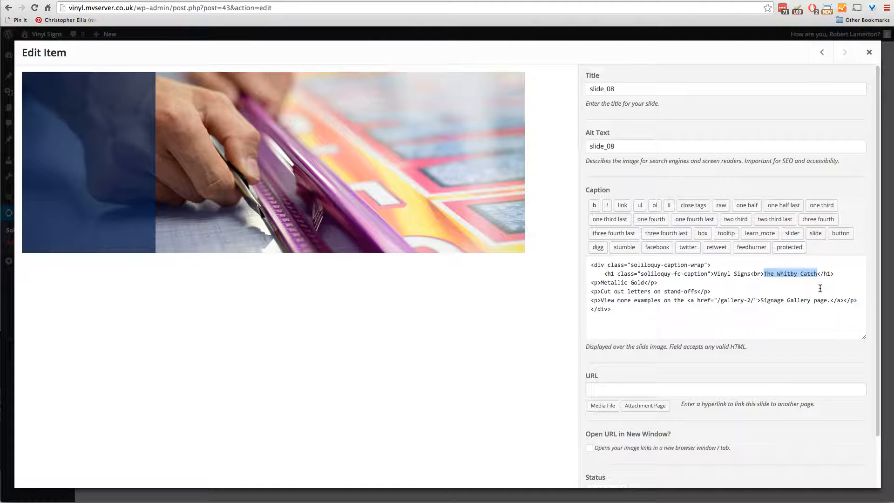
type("Hand-crafted")
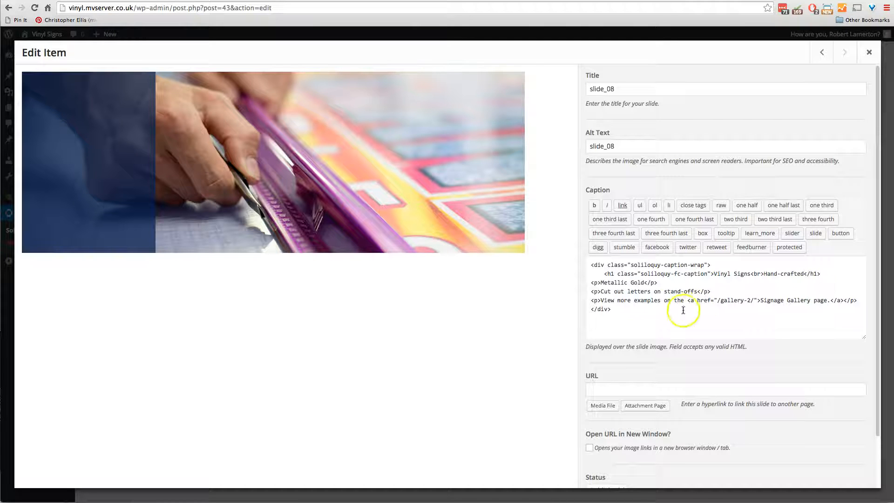
Step: Delete the whole "Metallic Gold" paragraph, including its tags, from the slide_08 caption
left_click(647, 282)
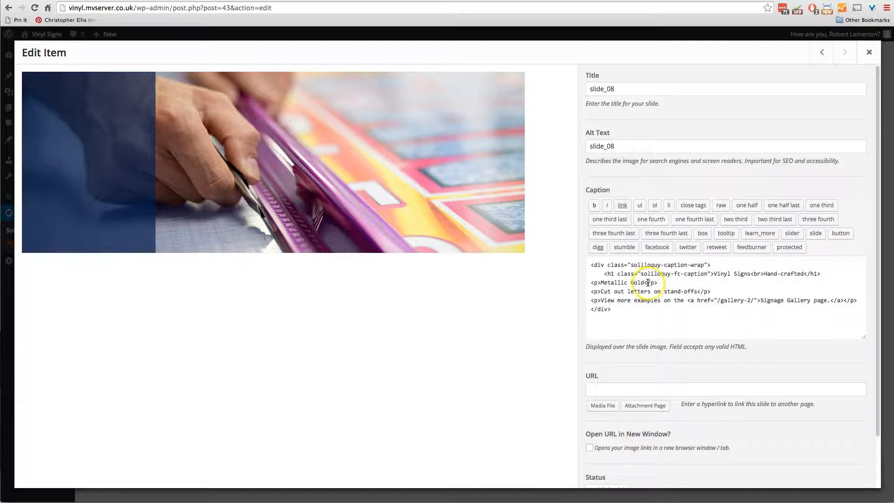
left_click_drag(646, 282, 606, 284)
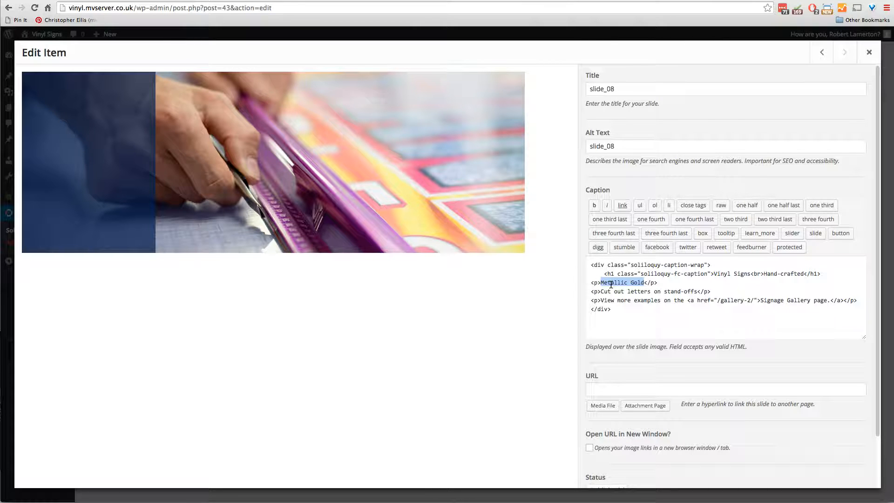
left_click_drag(667, 283, 592, 284)
key("BackSpace")
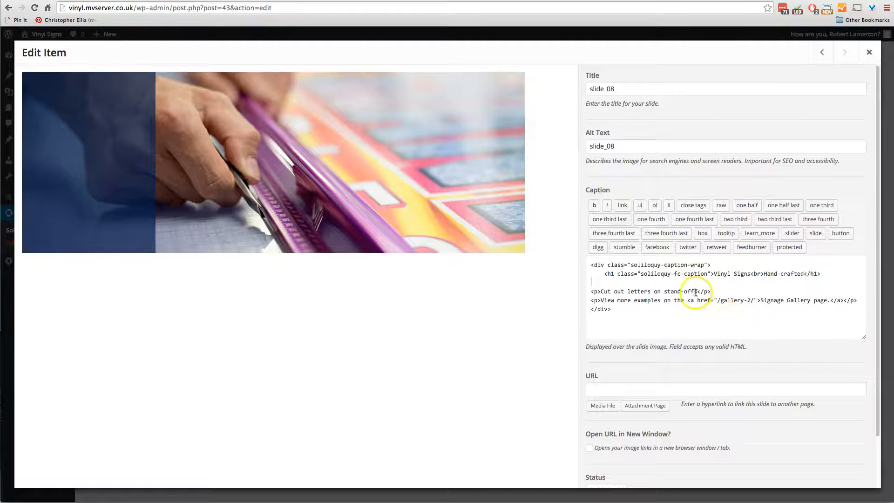
Step: Replace the paragraph text "Cut out letters on stand-offs" with "All our work is made with care and consideration"
left_click_drag(696, 291, 601, 292)
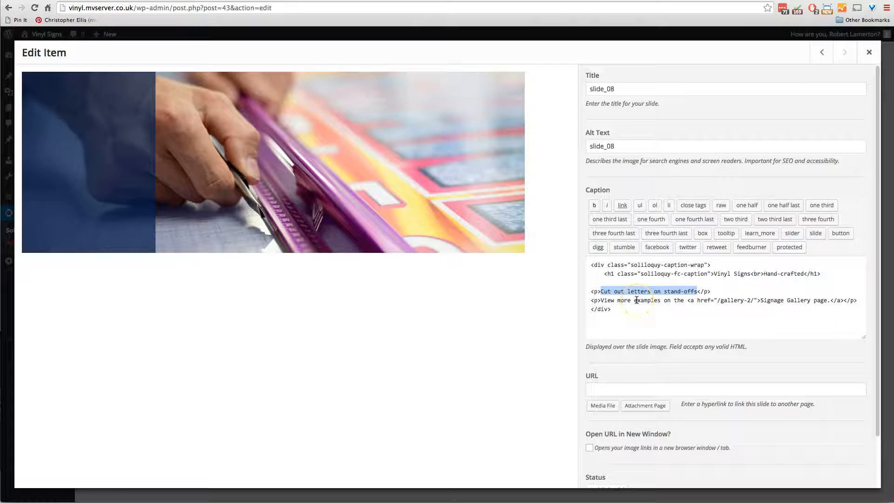
type("Al")
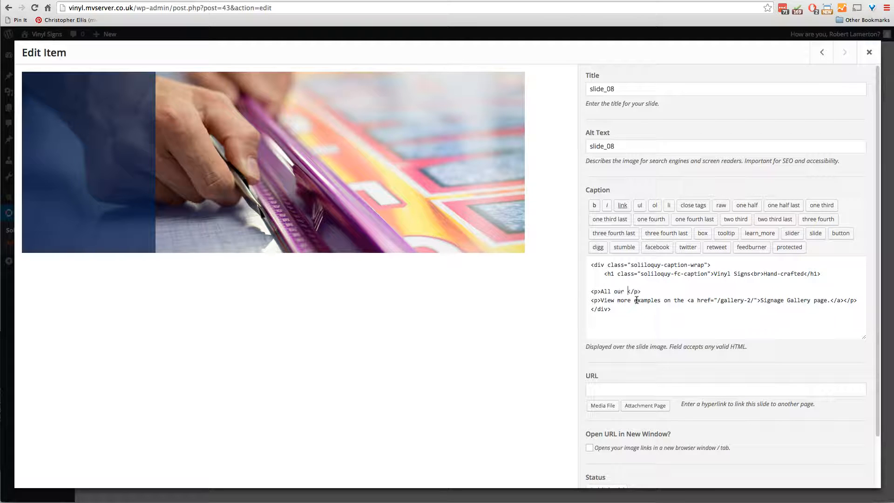
type("l our work is made with care and consideration")
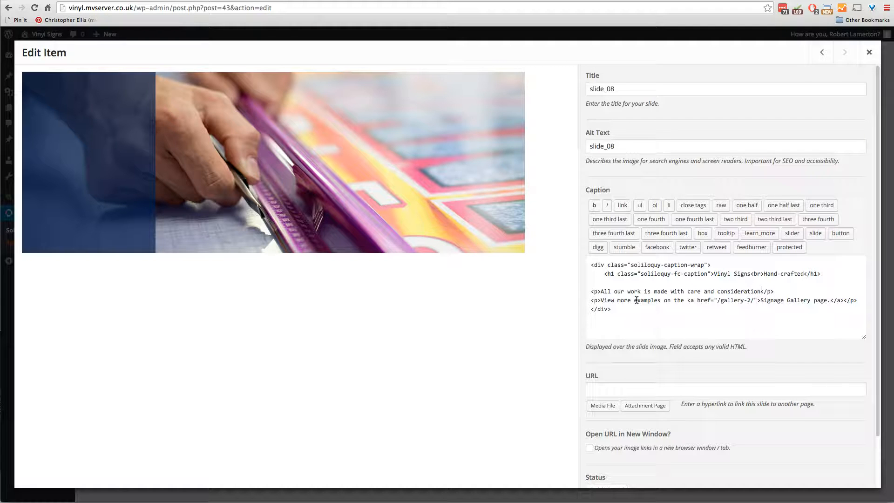
Step: Save the slide_08 metadata with its new hand-crafted caption and update the Home Slider
left_click(666, 312)
scroll(792, 289, "down", 3)
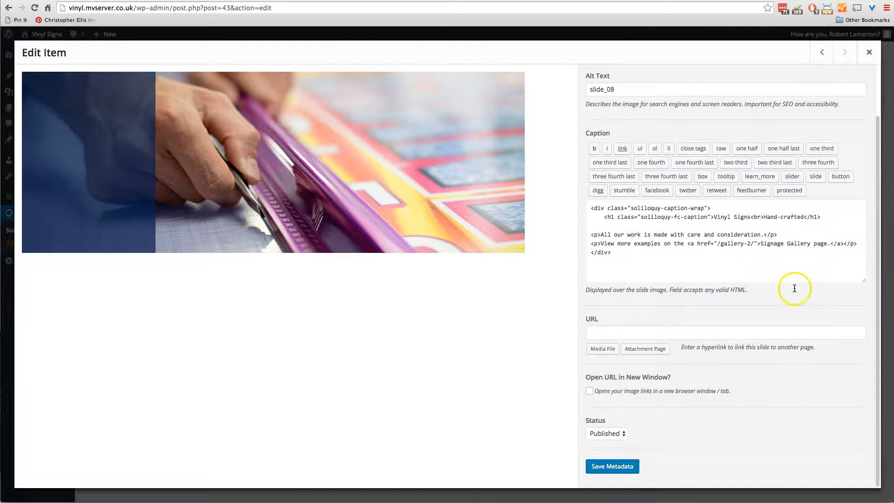
left_click(616, 466)
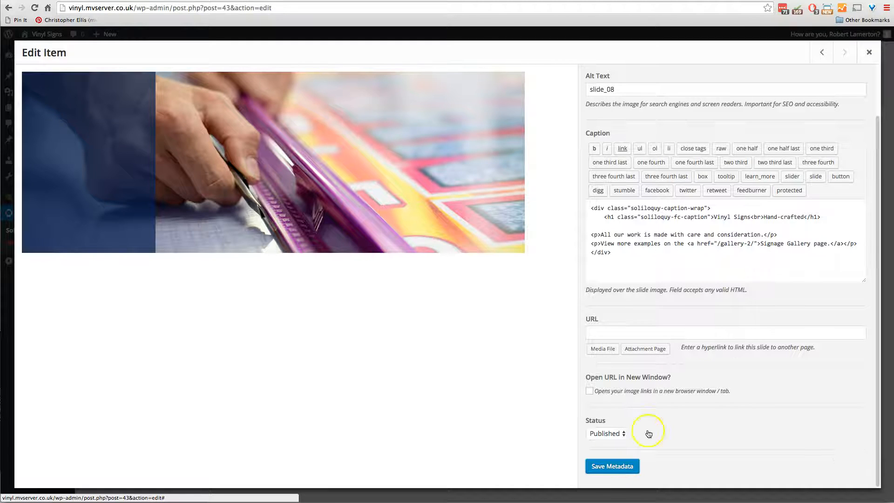
left_click(868, 52)
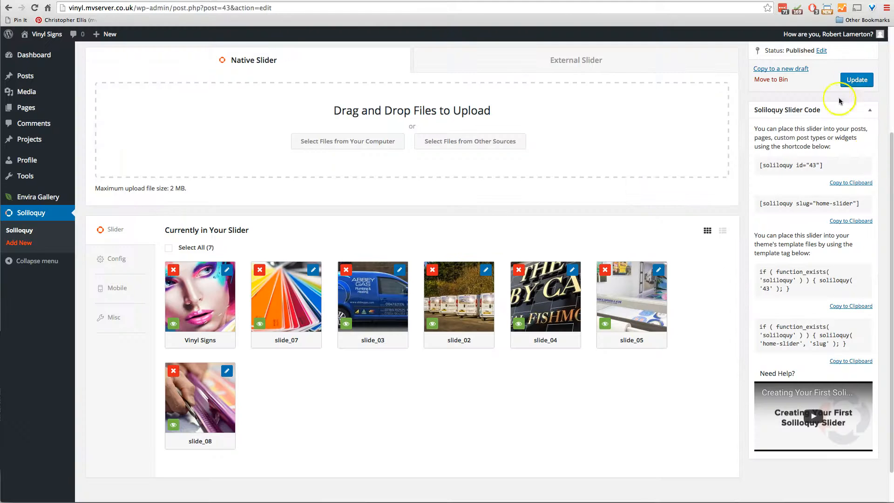
left_click(856, 88)
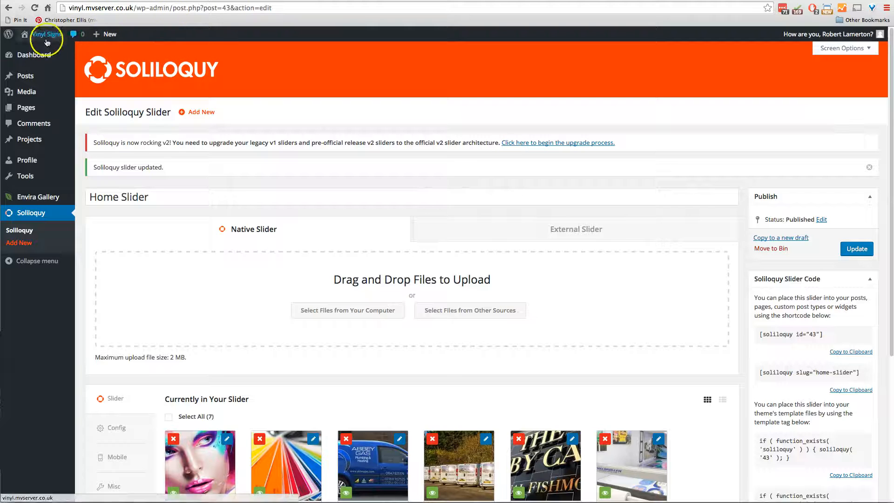
Step: View the last slide on the live home page and check its "Signage Gallery page" link
left_click(36, 51)
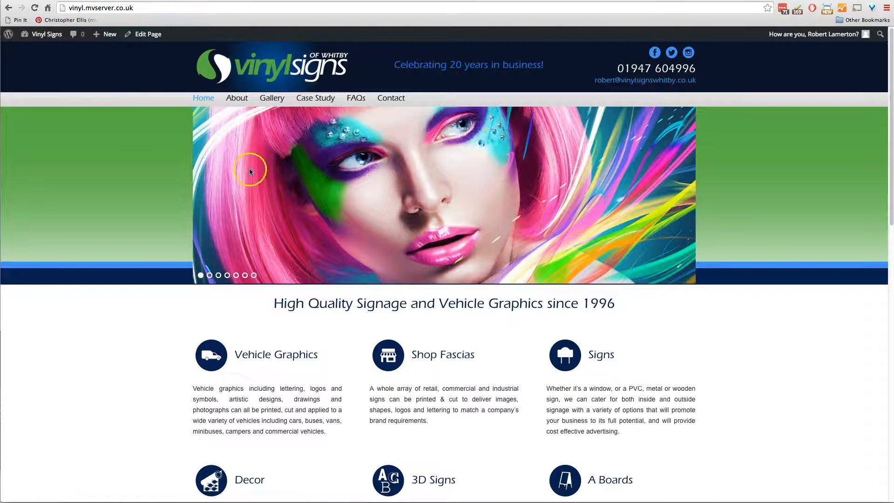
left_click(254, 275)
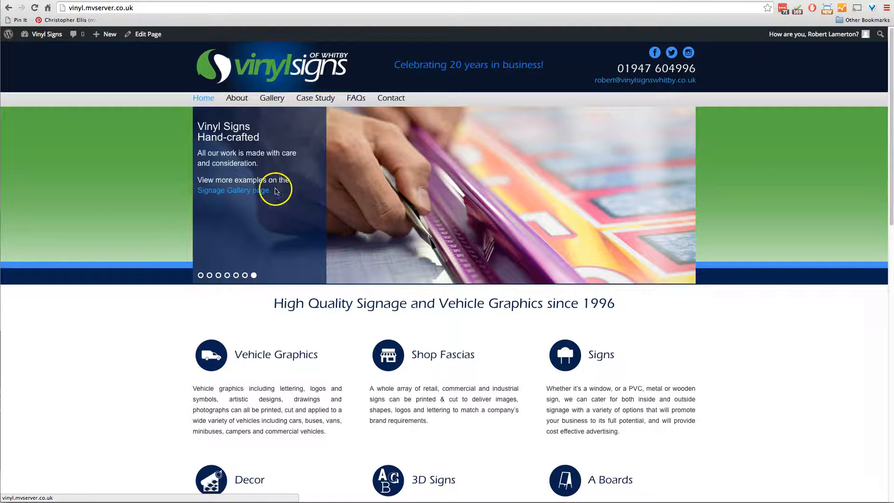
left_click(243, 196)
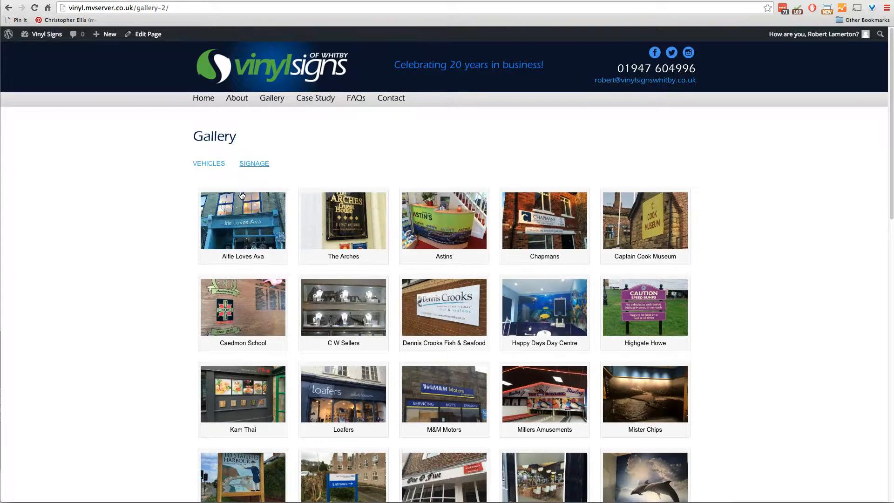
left_click(260, 157)
Step: Open the site's Case Study page and copy the "/case-studies/" part of its web address
left_click(315, 100)
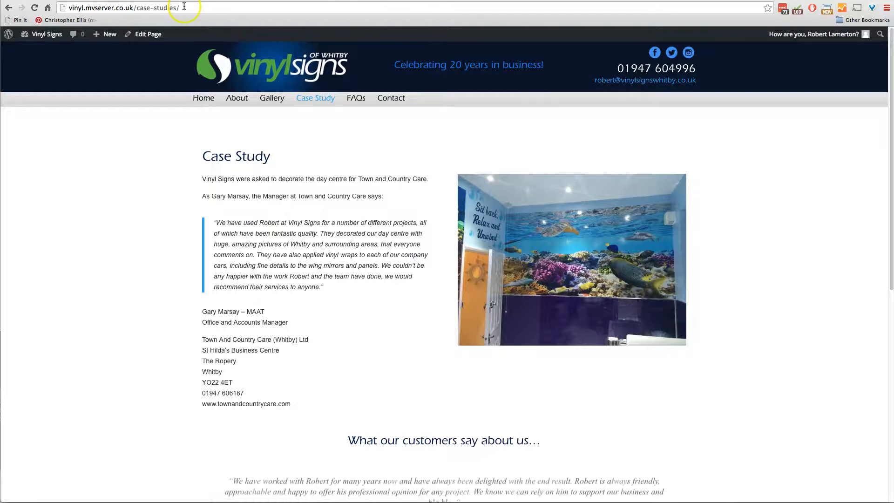
left_click_drag(185, 8, 154, 7)
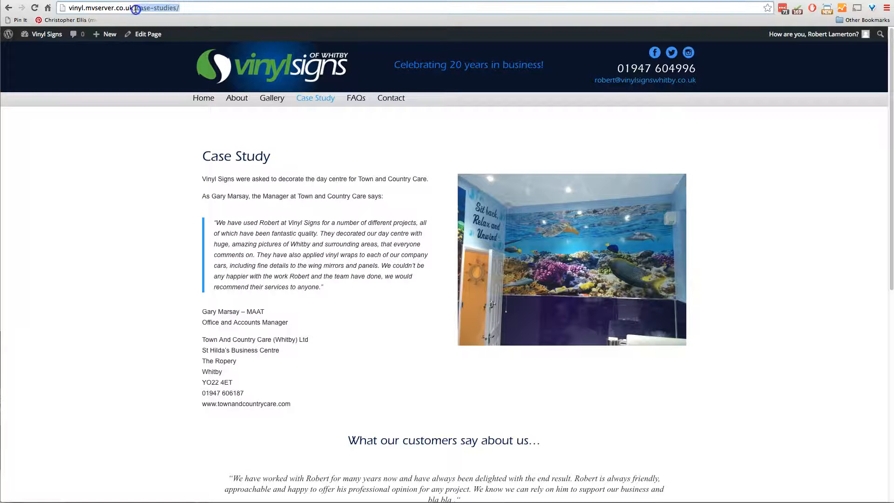
right_click(138, 8)
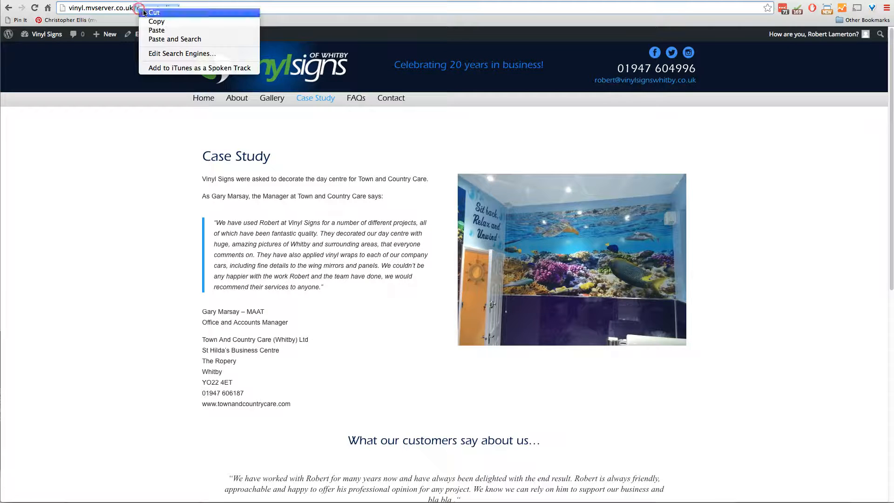
left_click(148, 18)
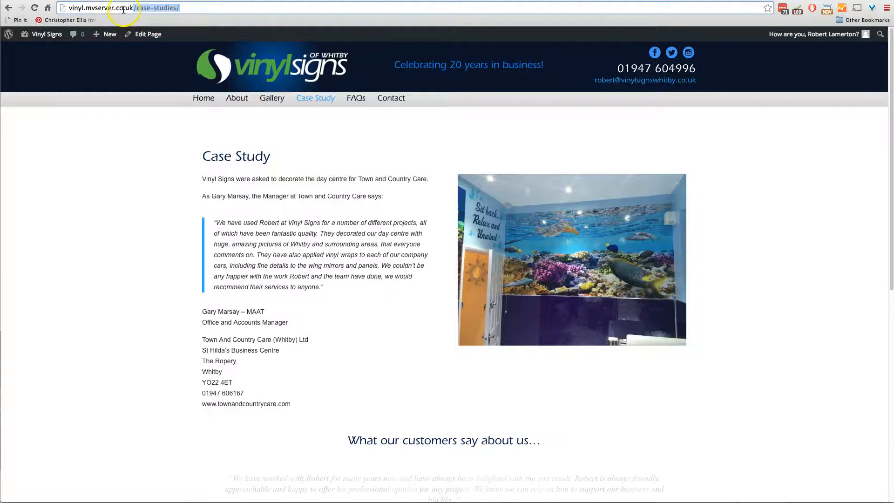
right_click(151, 8)
left_click(156, 19)
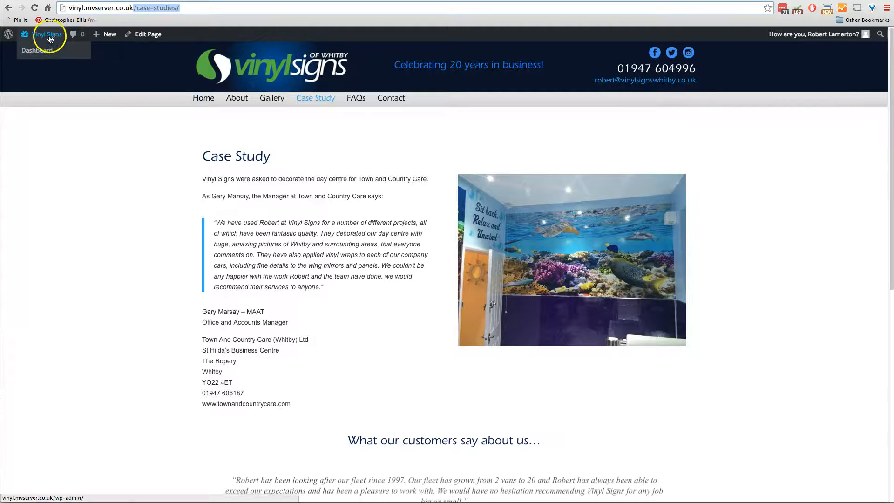
Step: Return to the WordPress dashboard, reopen slide_08 of the Soliloquy Home Slider for editing and enlarge its Caption field
left_click(44, 51)
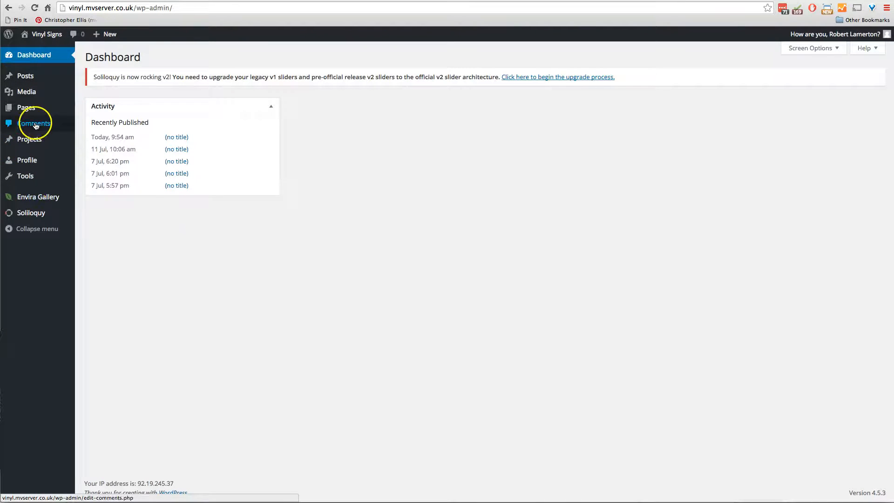
mouse_move(36, 215)
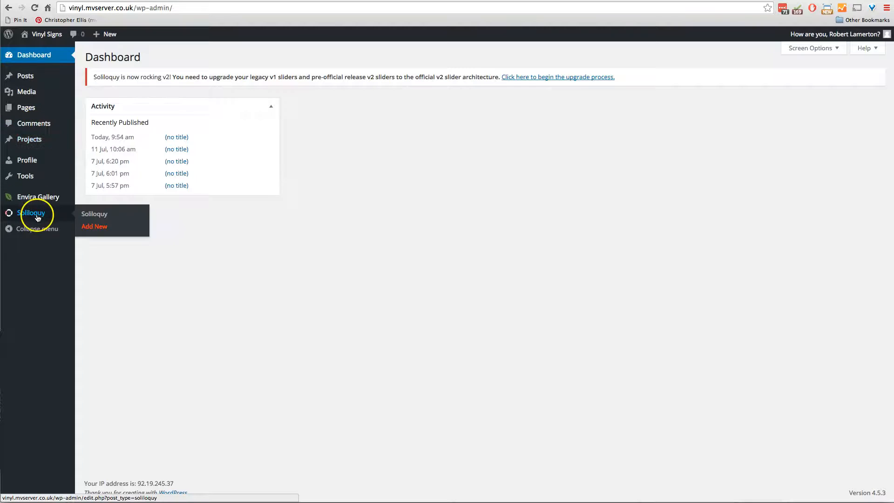
left_click(88, 213)
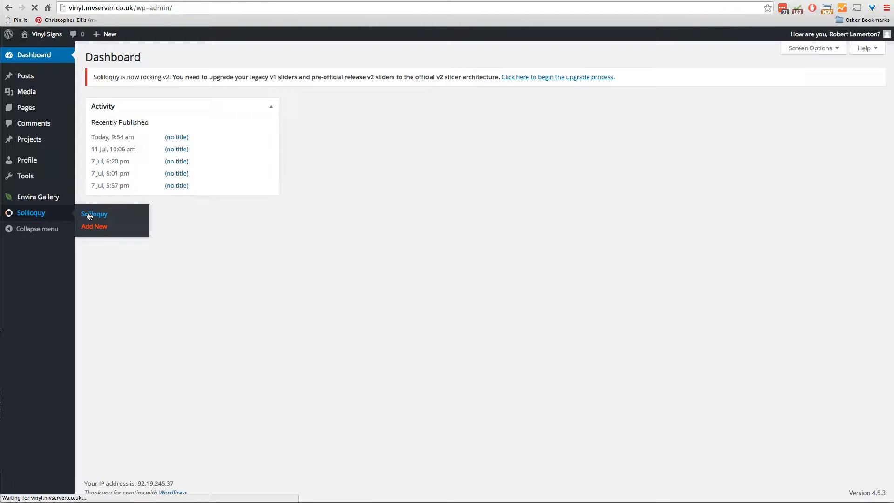
mouse_move(185, 227)
left_click(159, 235)
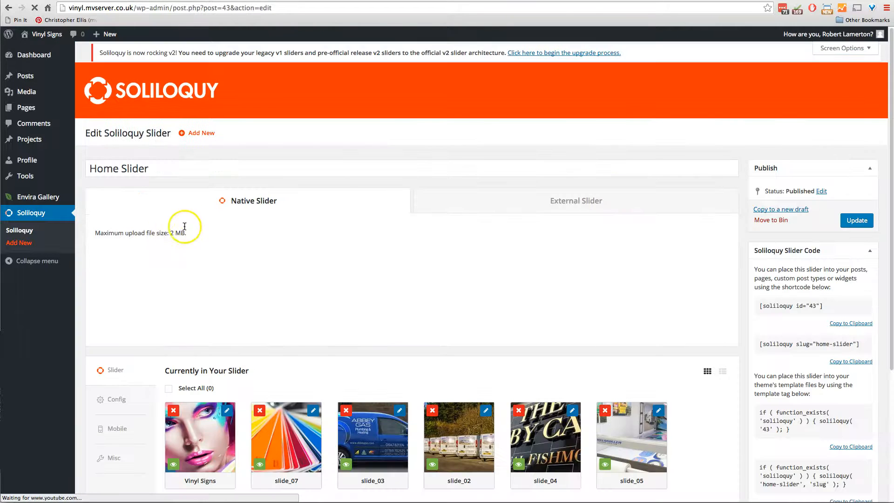
scroll(233, 327, "down", 5)
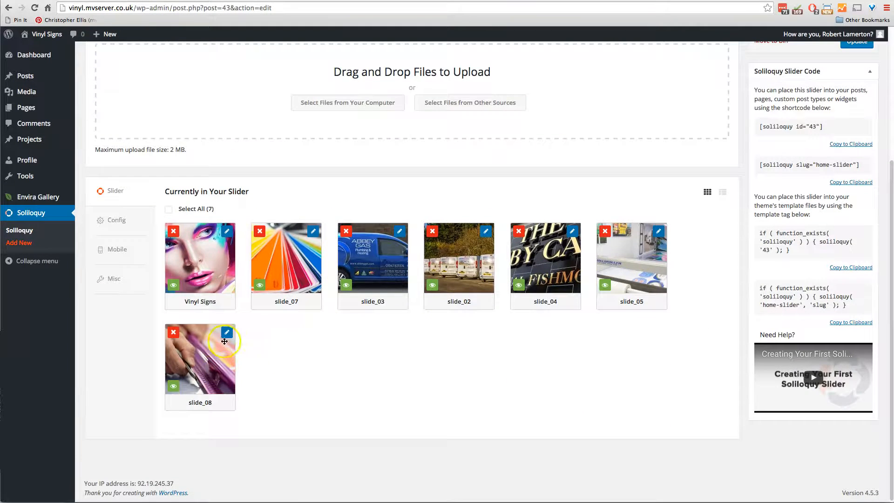
left_click(225, 342)
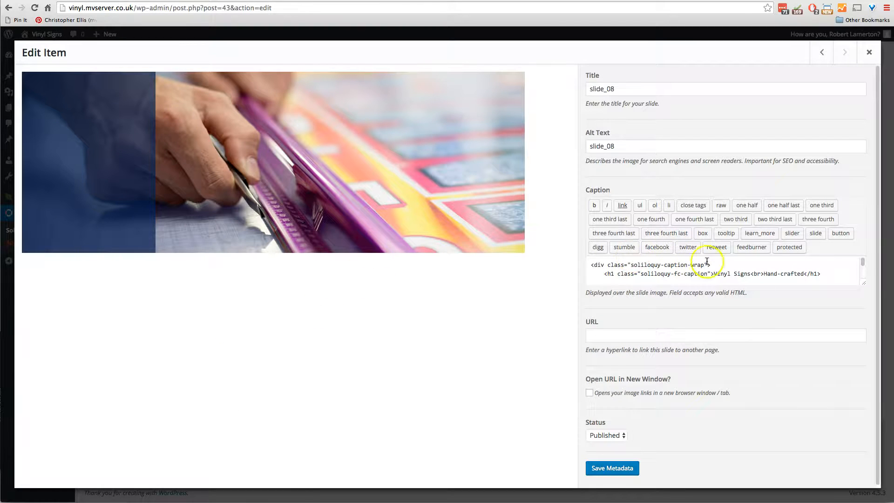
left_click_drag(865, 286, 865, 347)
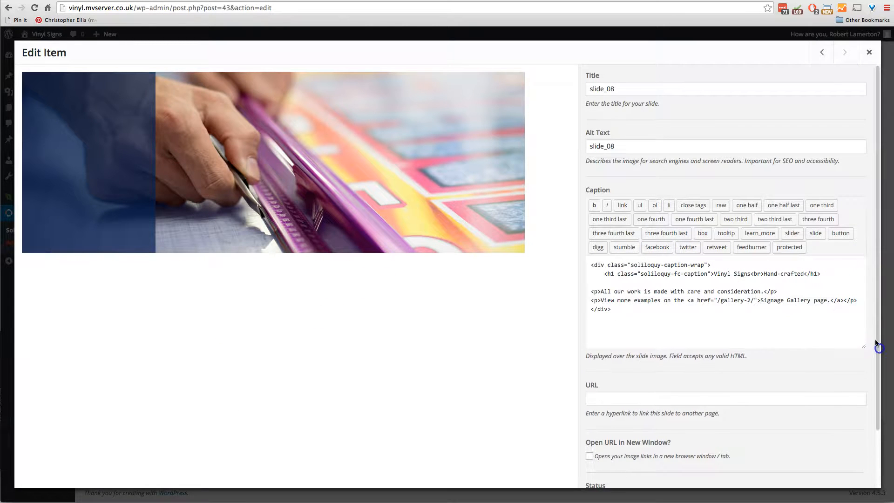
Step: Change the caption link's target to the copied "/case-studies/" path and replace its words "Signage Gallery" with "Case Studies"
left_click(720, 300)
type("/")
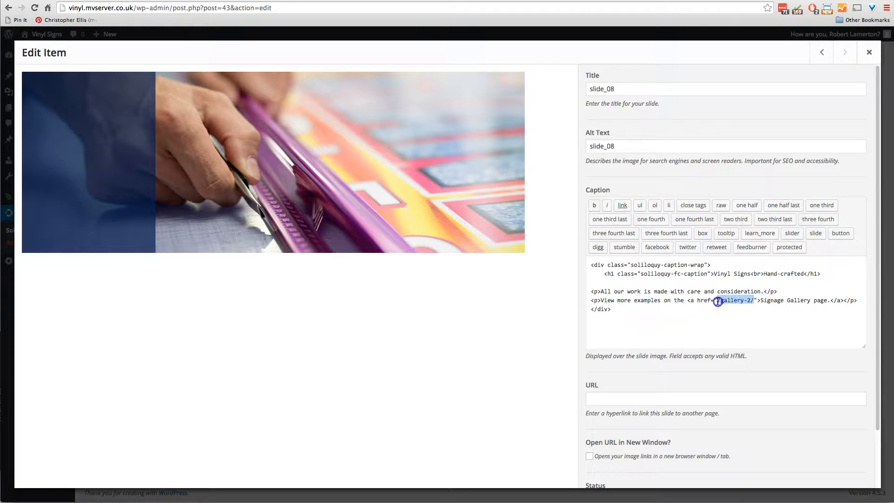
key("BackSpace")
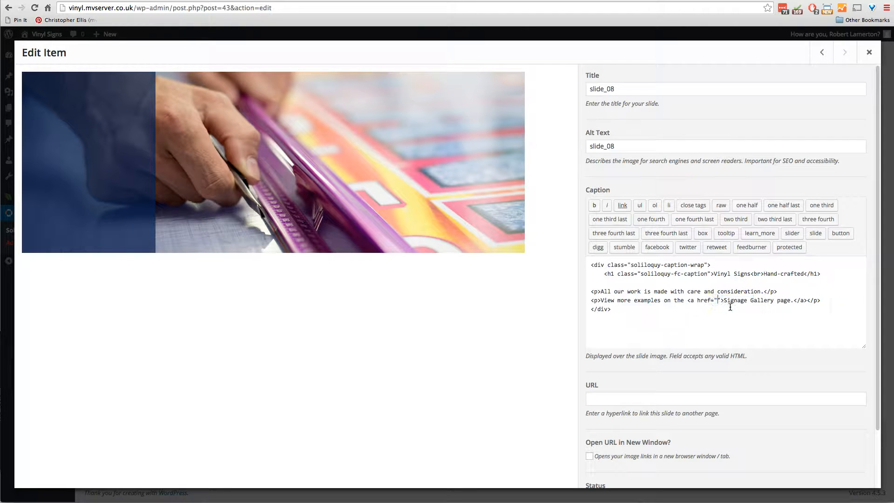
key("super+v")
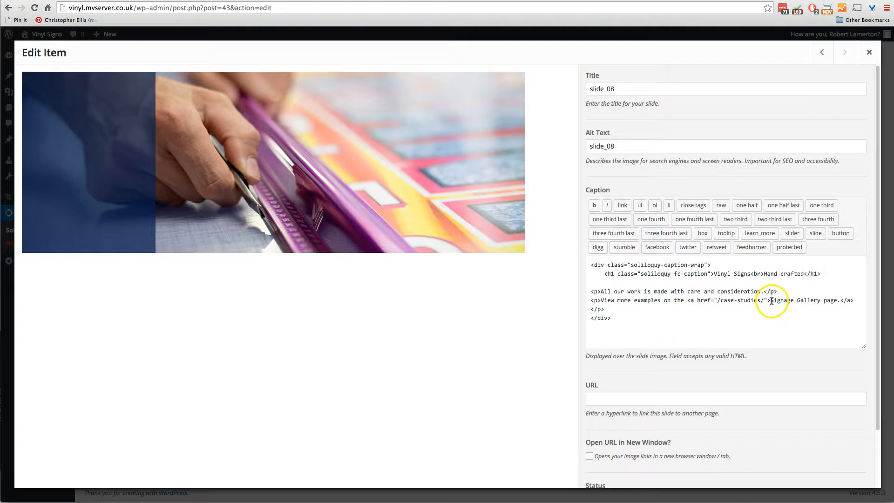
left_click_drag(771, 300, 821, 302)
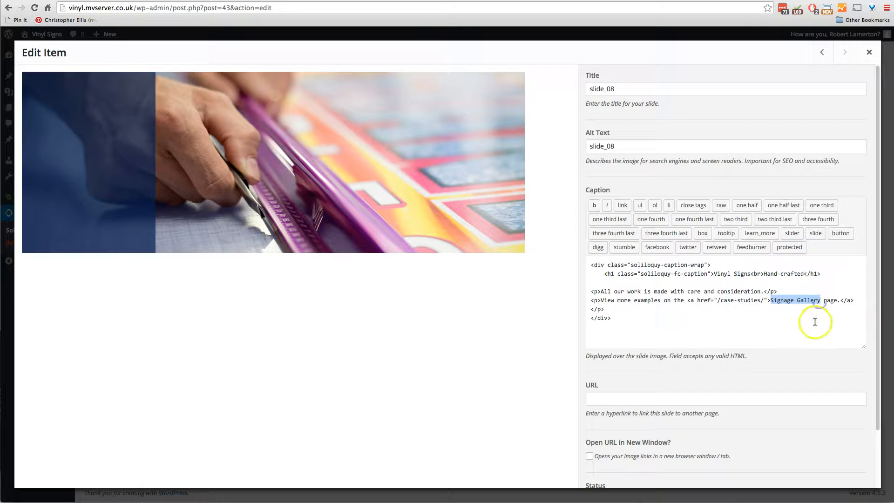
type("Case Studies")
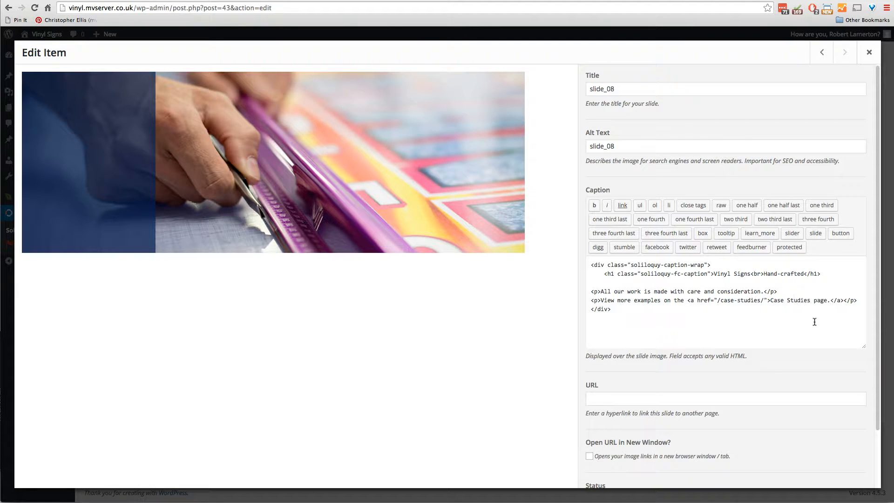
Step: Save slide_08 with the changed Case Studies link, close the item and update the Home Slider
scroll(676, 417, "down", 3)
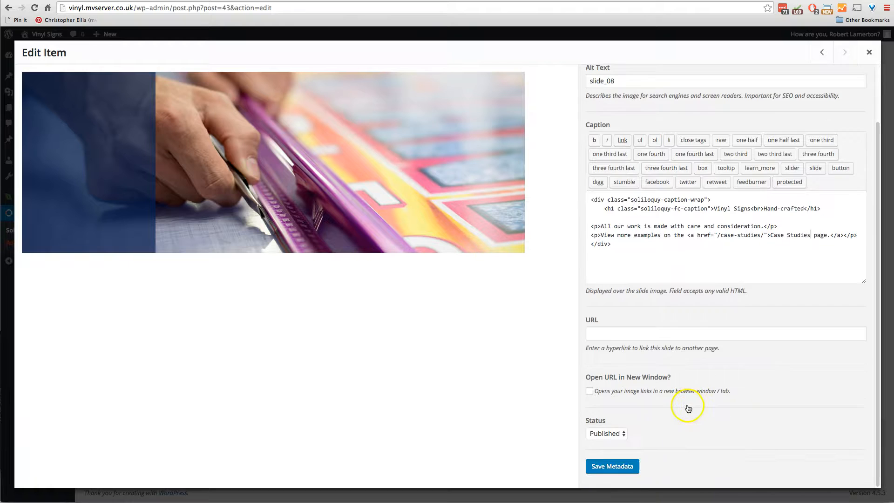
left_click(611, 466)
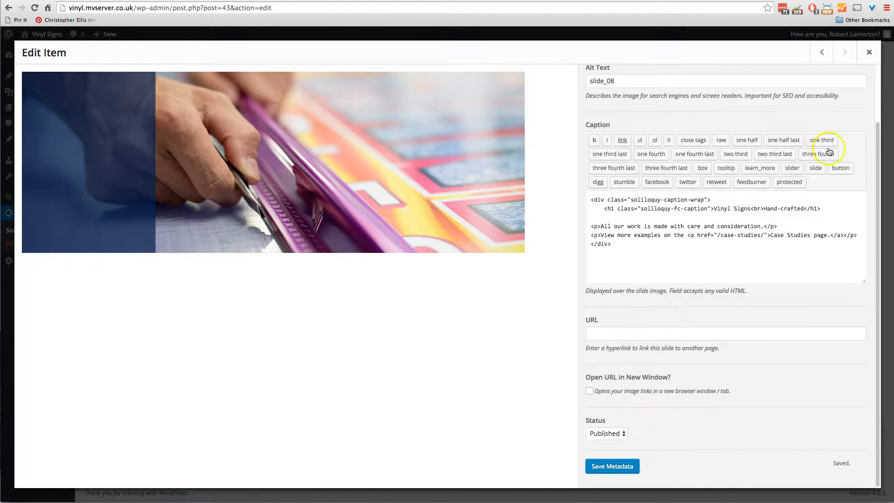
left_click(869, 52)
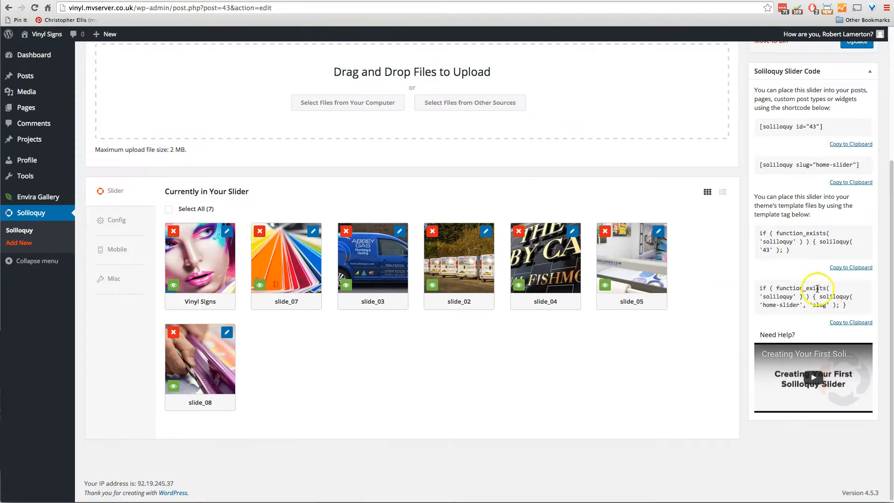
scroll(862, 65, "up", 3)
left_click(858, 131)
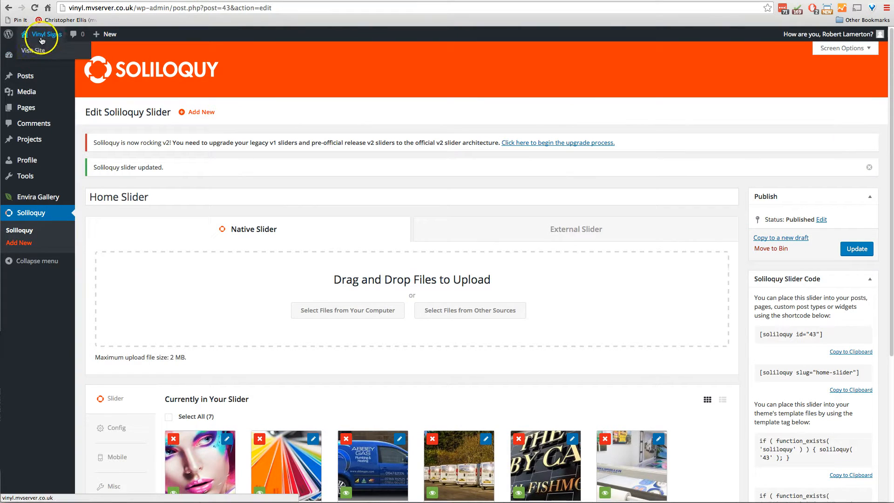
Step: Check the last slide's "Case Studies page" link on the live site and return to the home page
left_click(39, 53)
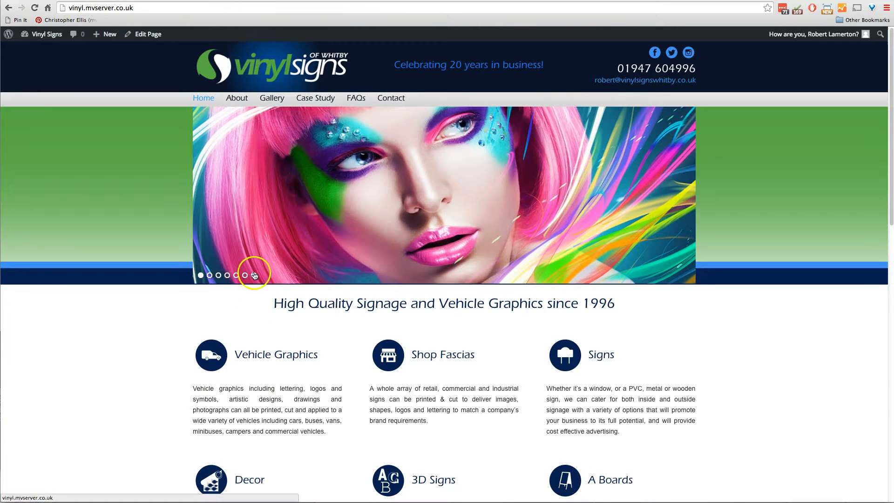
left_click(255, 276)
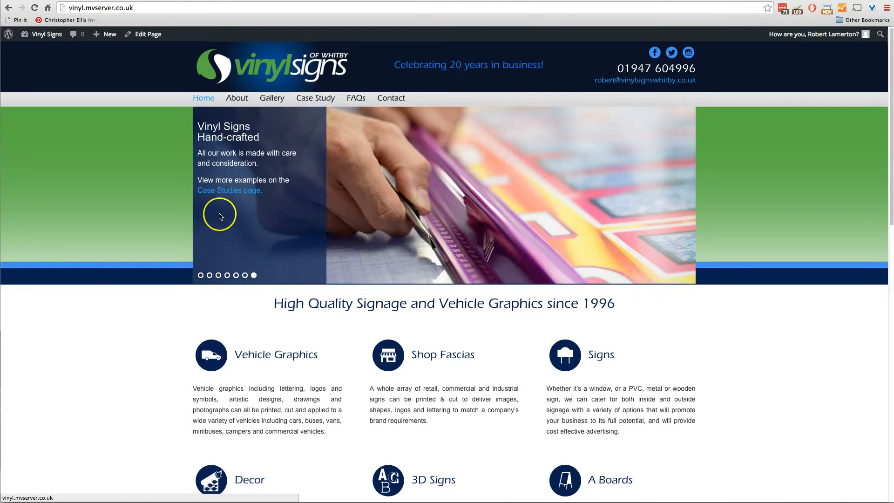
left_click(247, 192)
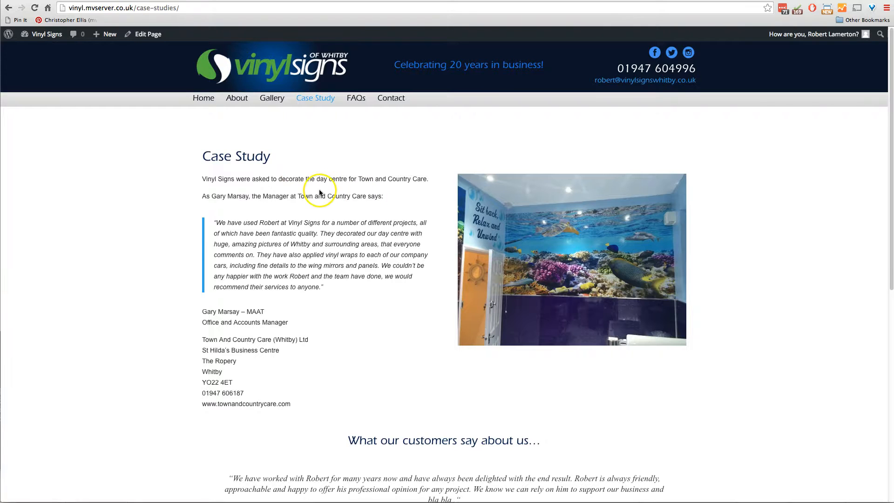
left_click(198, 100)
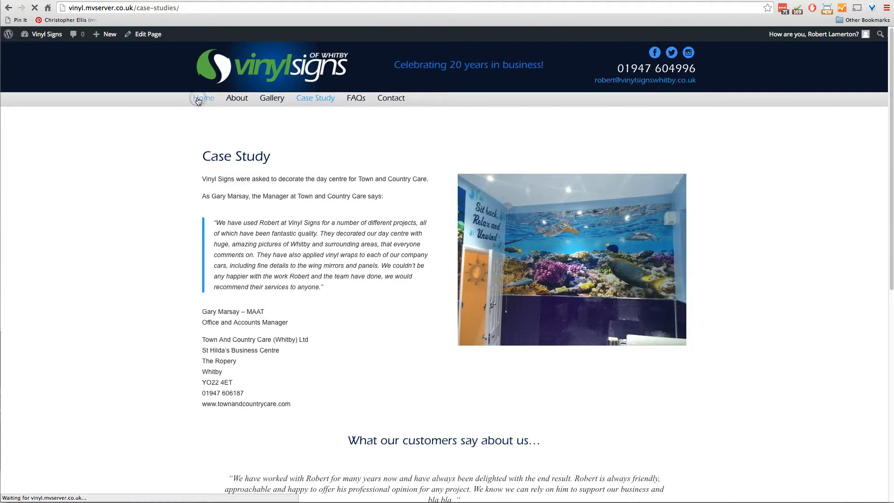